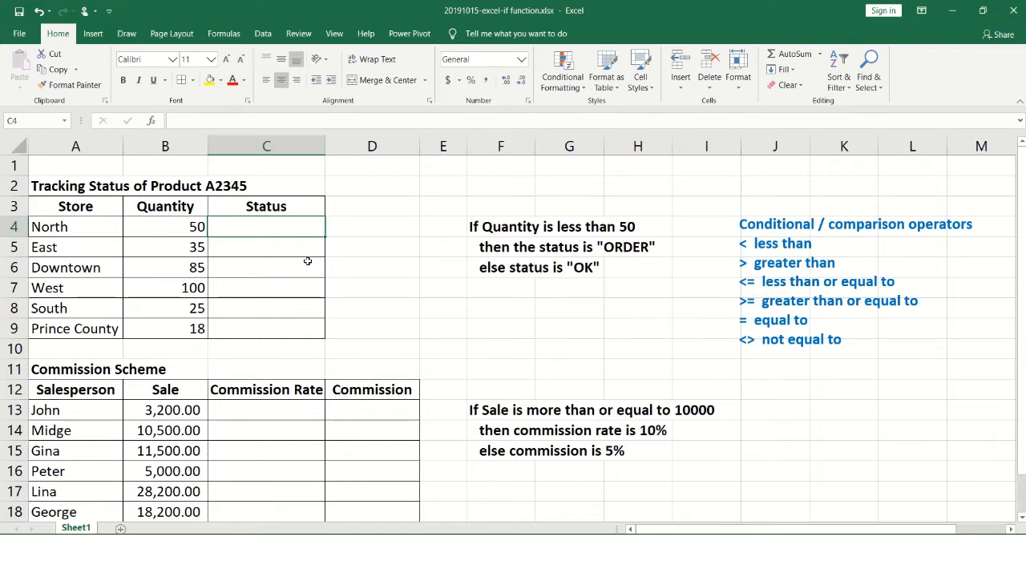
Examine the product A2345 table's Store, Quantity and Status columns and the ORDER/OK status rule beside it
click(77, 186)
drag(118, 209, 291, 321)
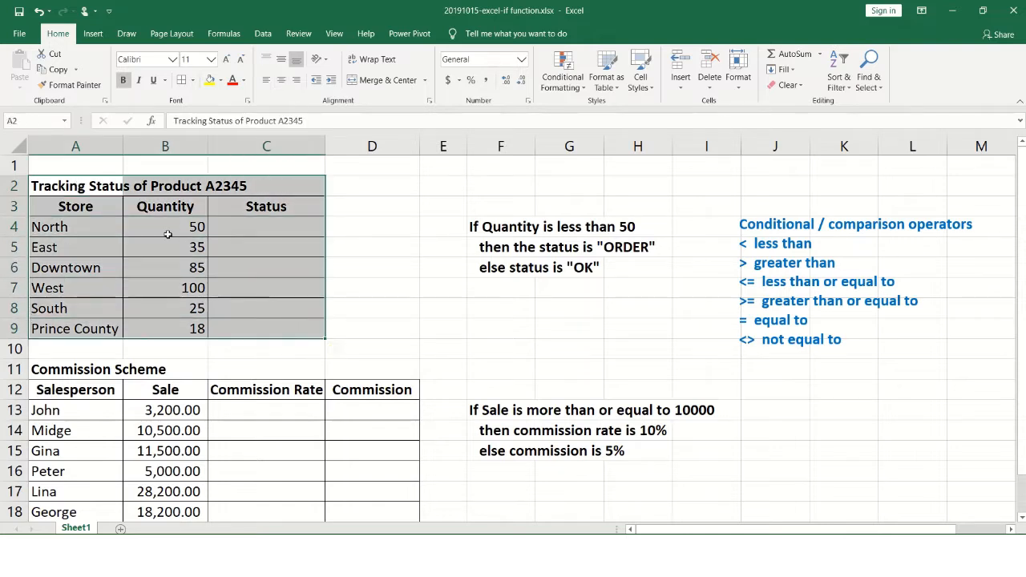
click(157, 207)
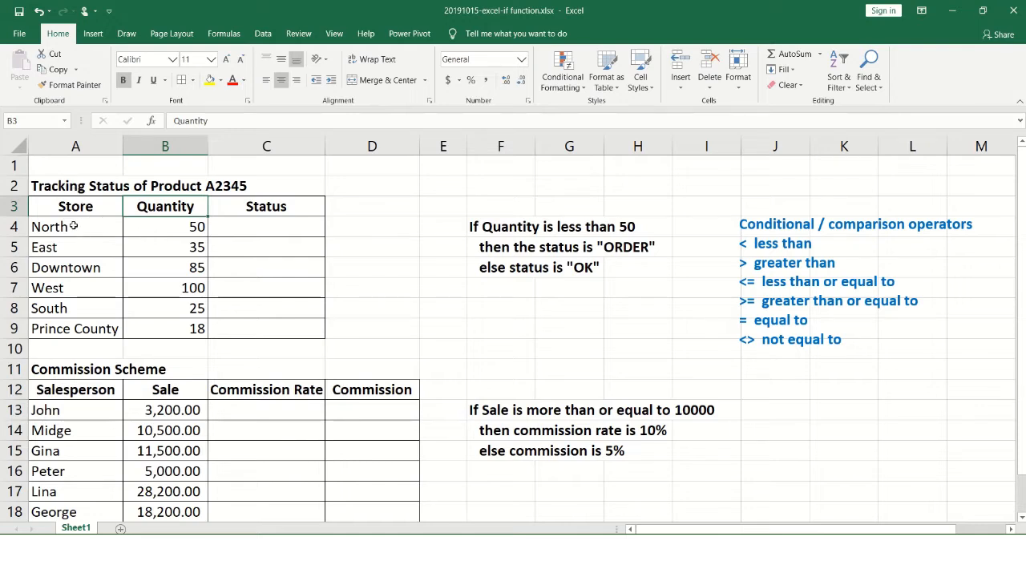
drag(84, 227, 82, 328)
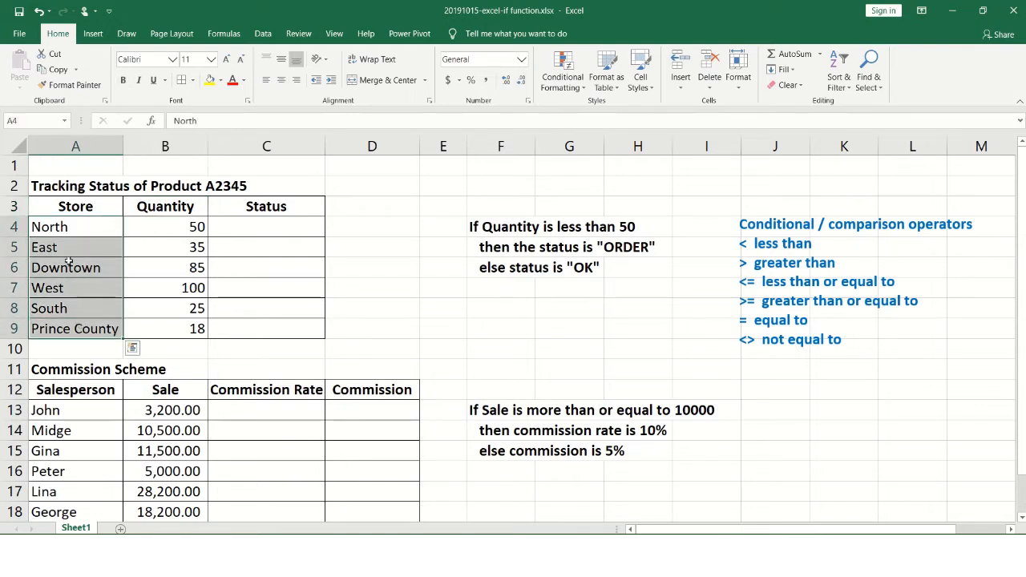
click(164, 220)
drag(164, 220, 165, 331)
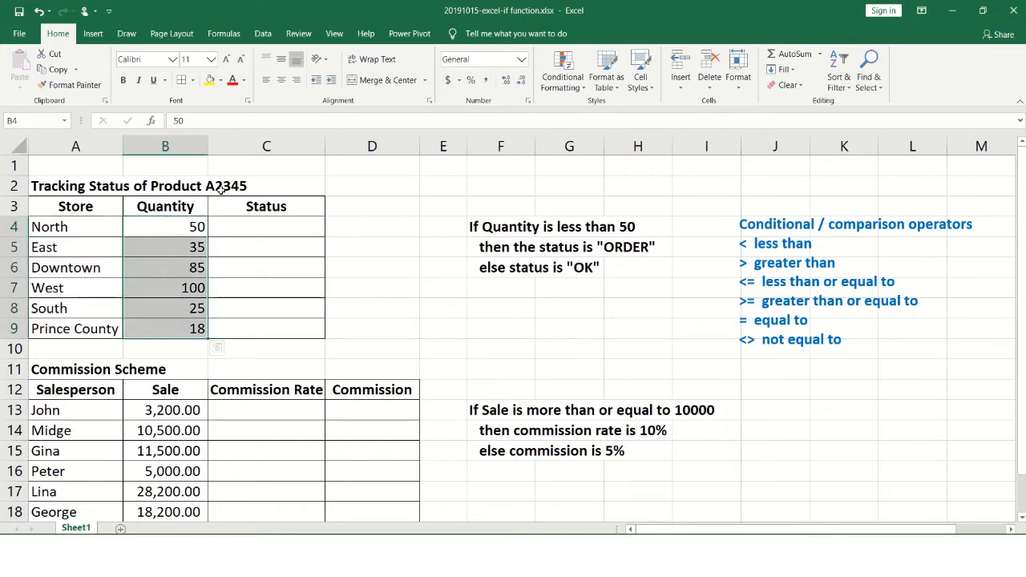
click(97, 188)
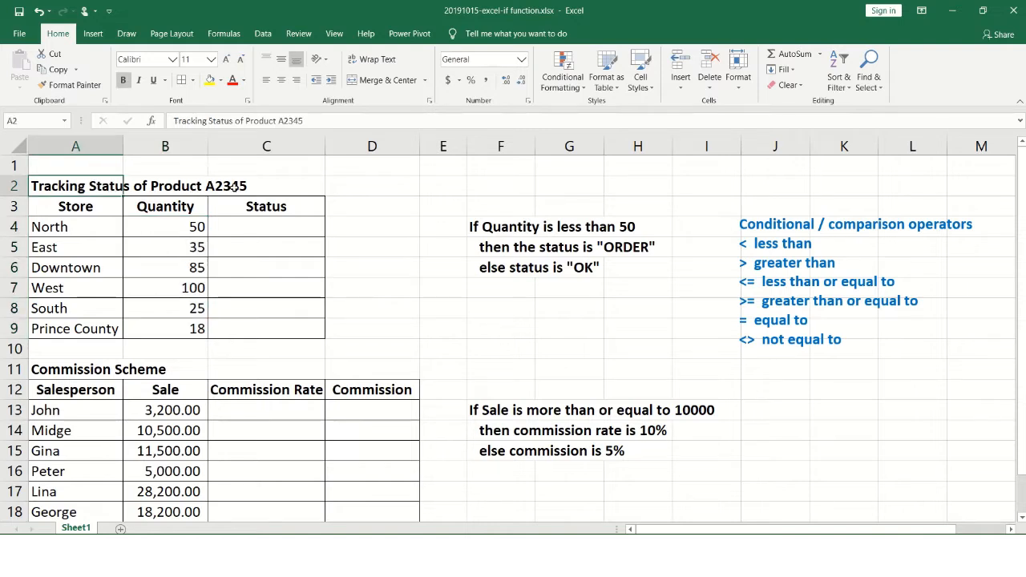
drag(165, 227, 162, 329)
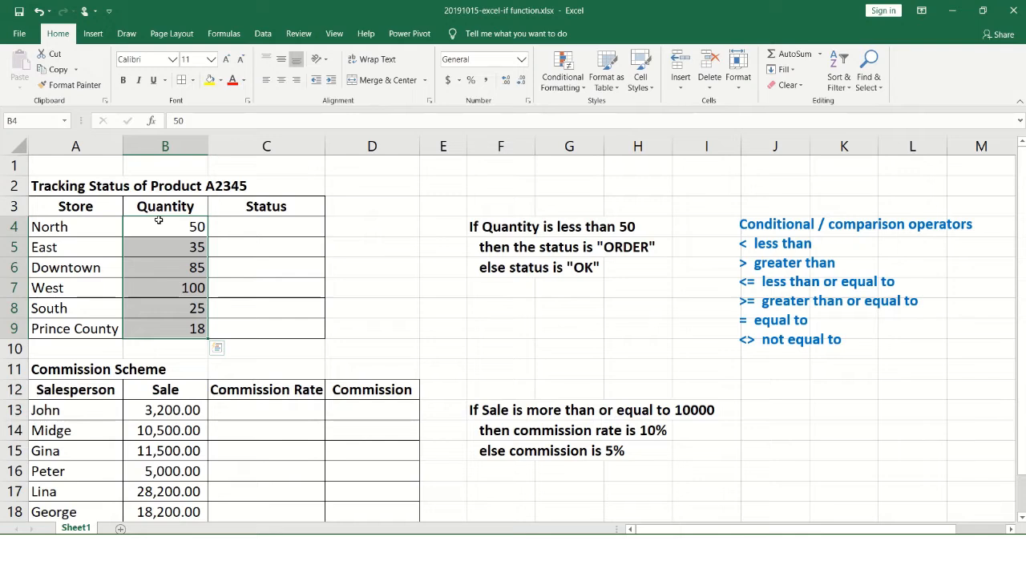
drag(178, 228, 160, 322)
click(245, 224)
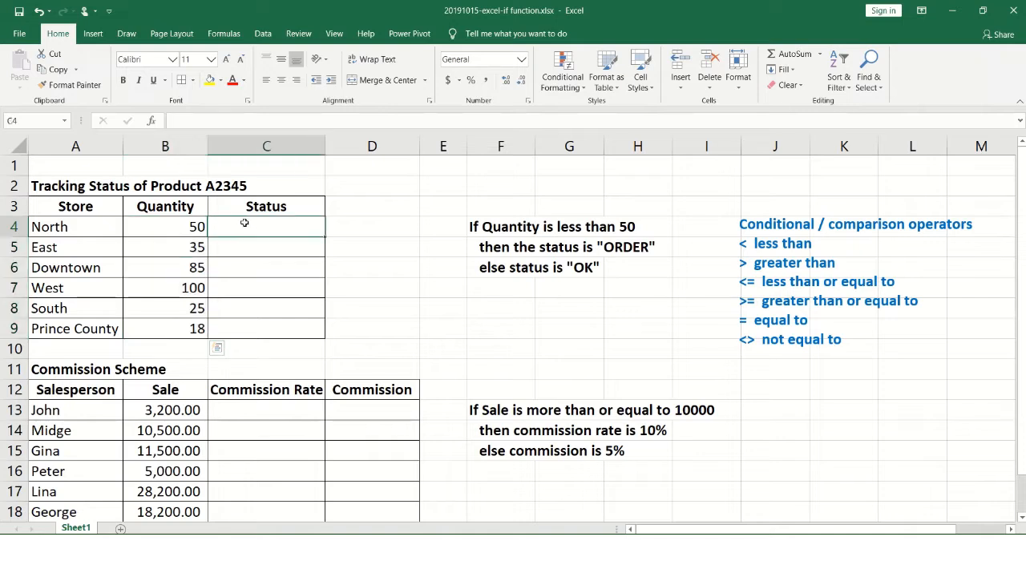
drag(244, 224, 270, 323)
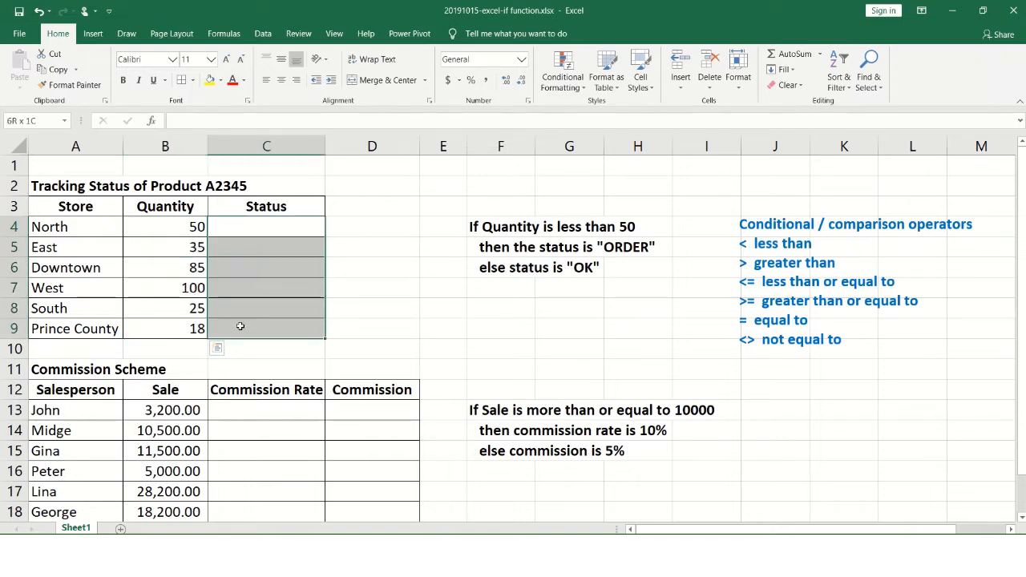
click(256, 229)
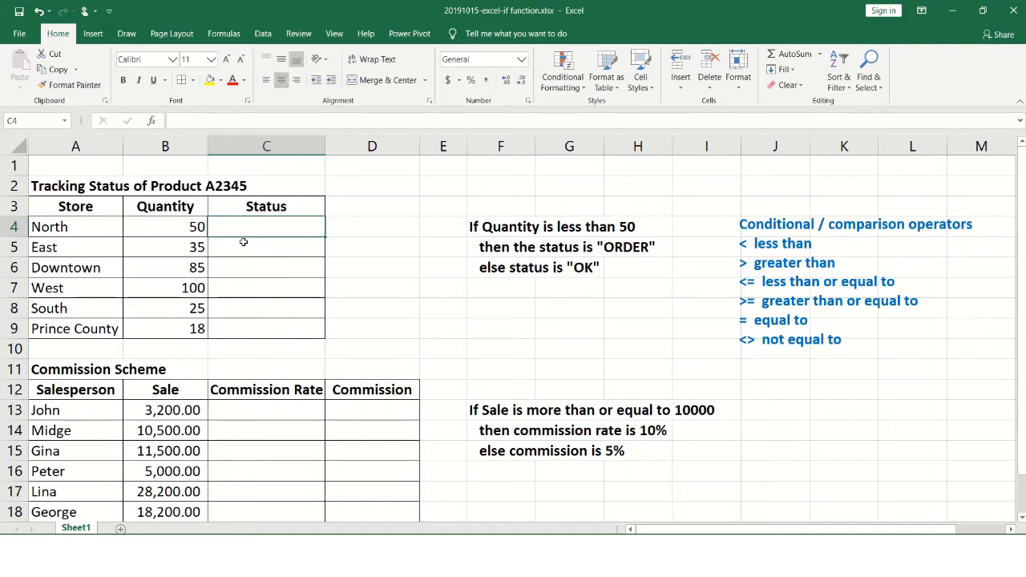
click(479, 226)
drag(501, 231, 634, 275)
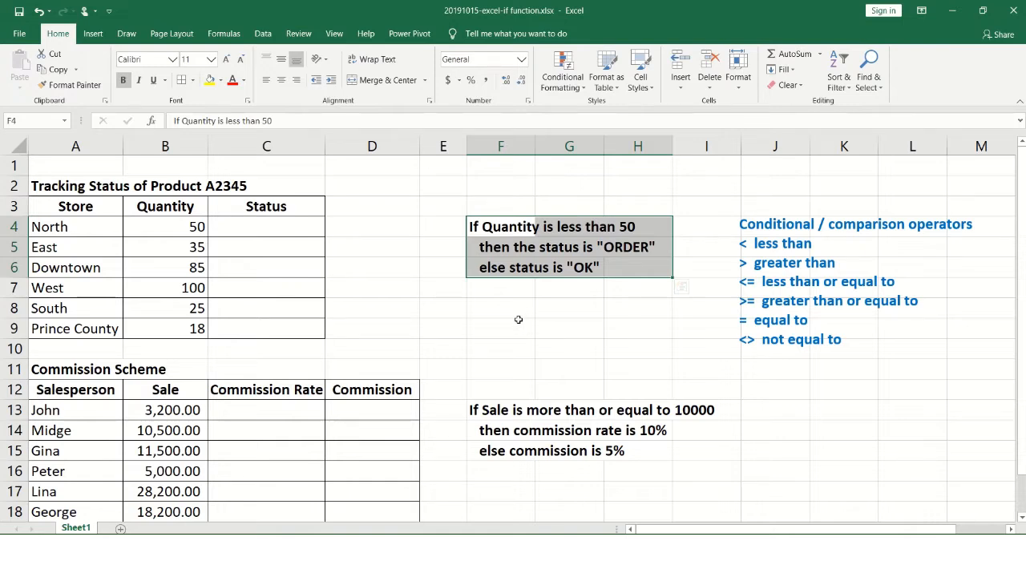
click(682, 287)
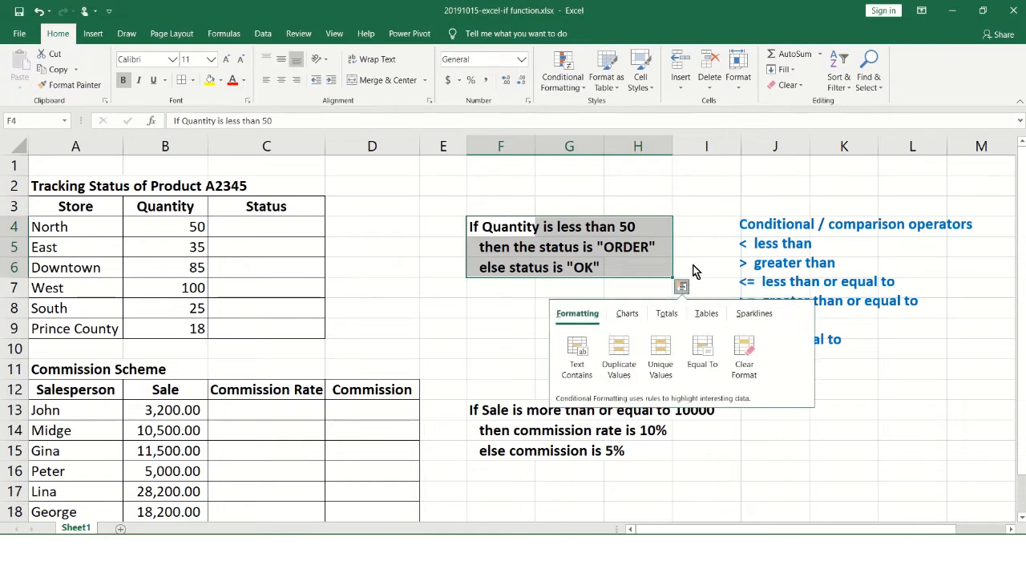
click(707, 267)
Move the conditional/comparison operators text box closer to the status rule, starting in column I, and look over the listed operators
click(754, 225)
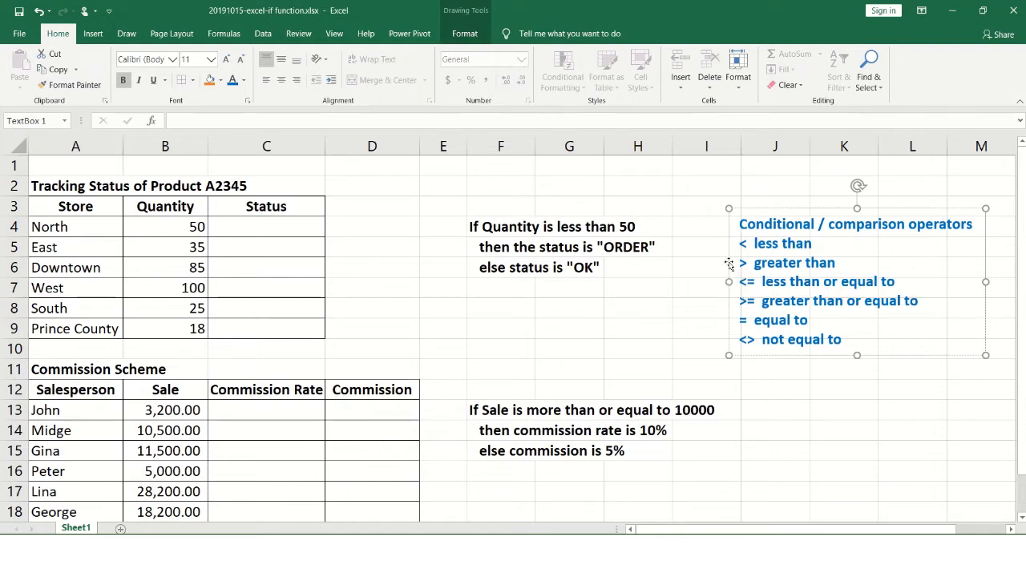
drag(720, 262, 669, 255)
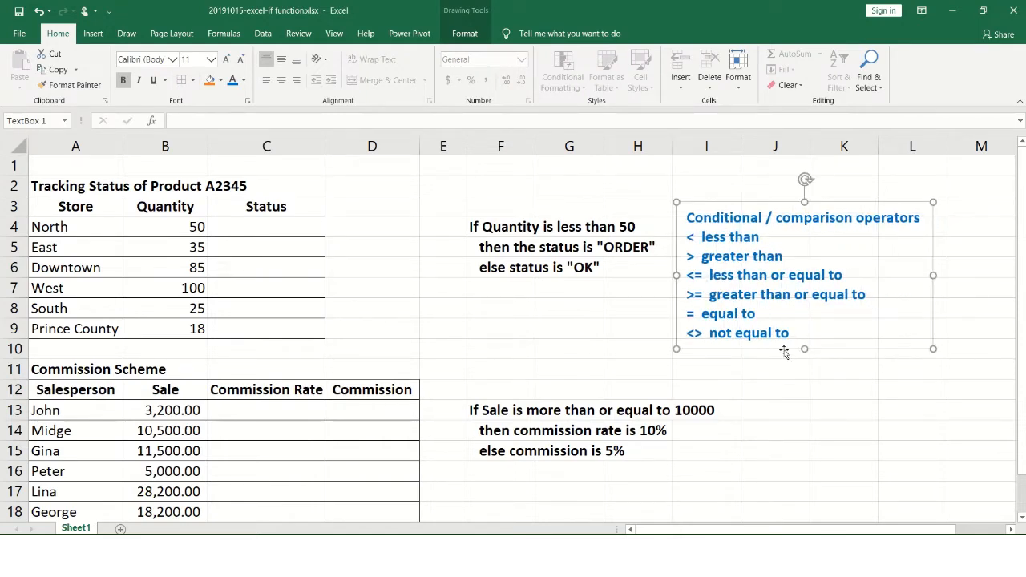
click(826, 405)
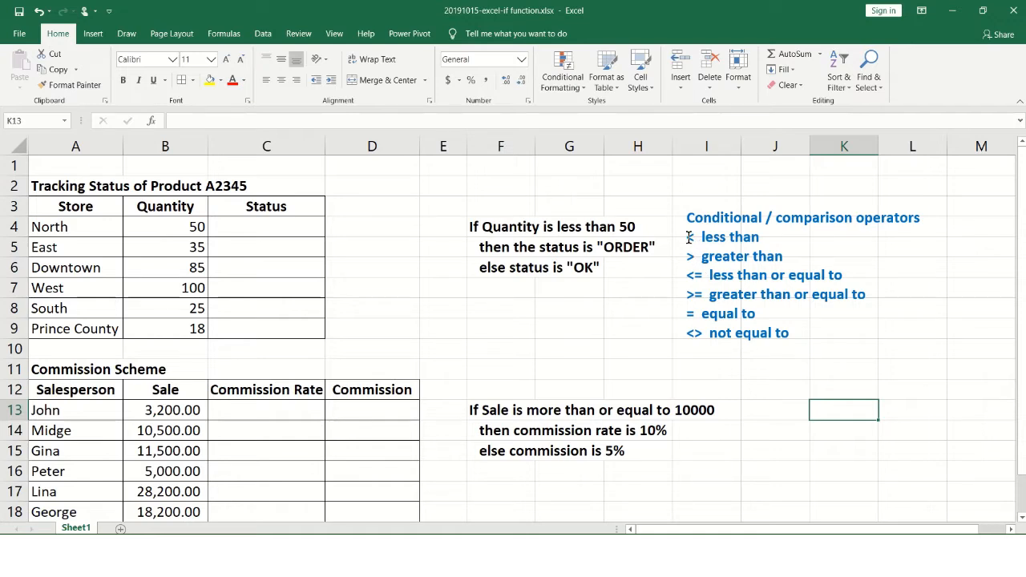
drag(688, 237, 879, 330)
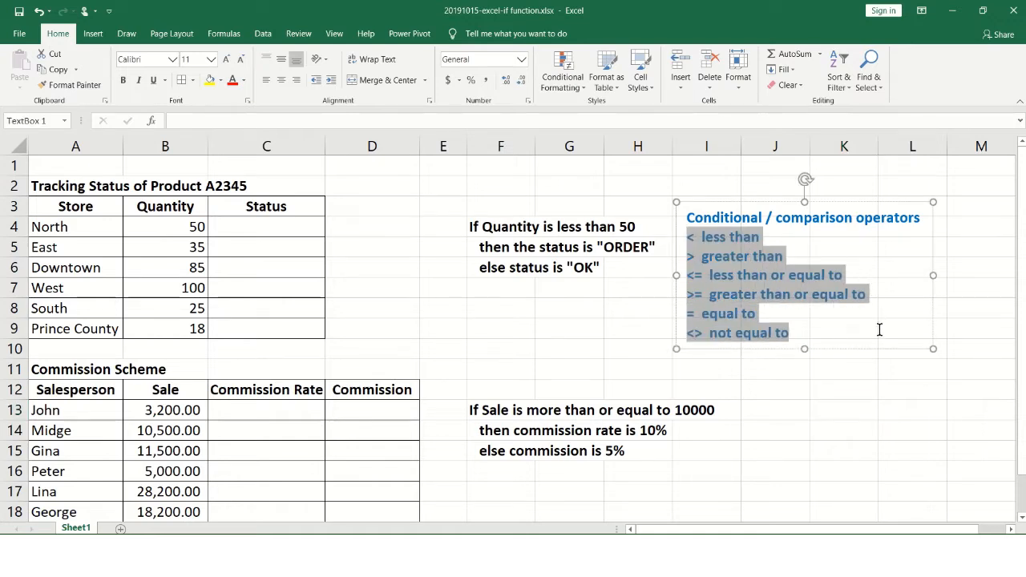
click(591, 302)
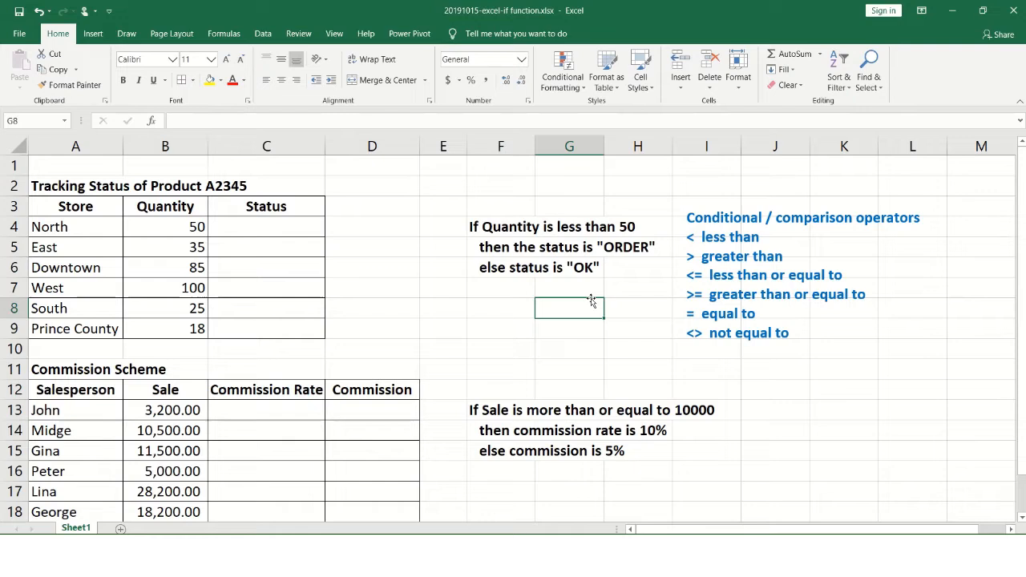
click(727, 338)
drag(722, 350, 747, 355)
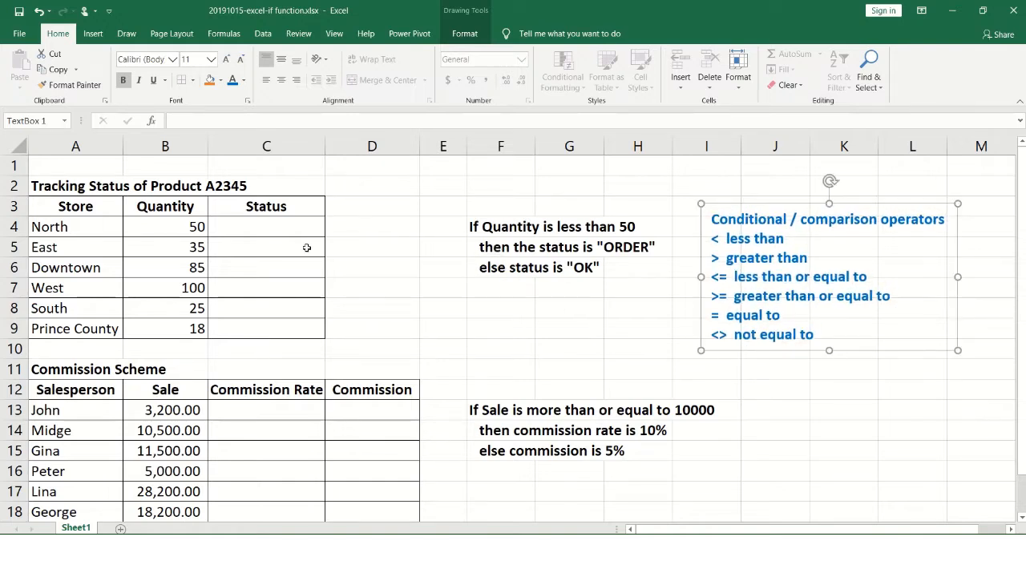
Insert an IF function into North's Status cell C4 and reposition its arguments dialog to uncover the Quantity column
click(256, 227)
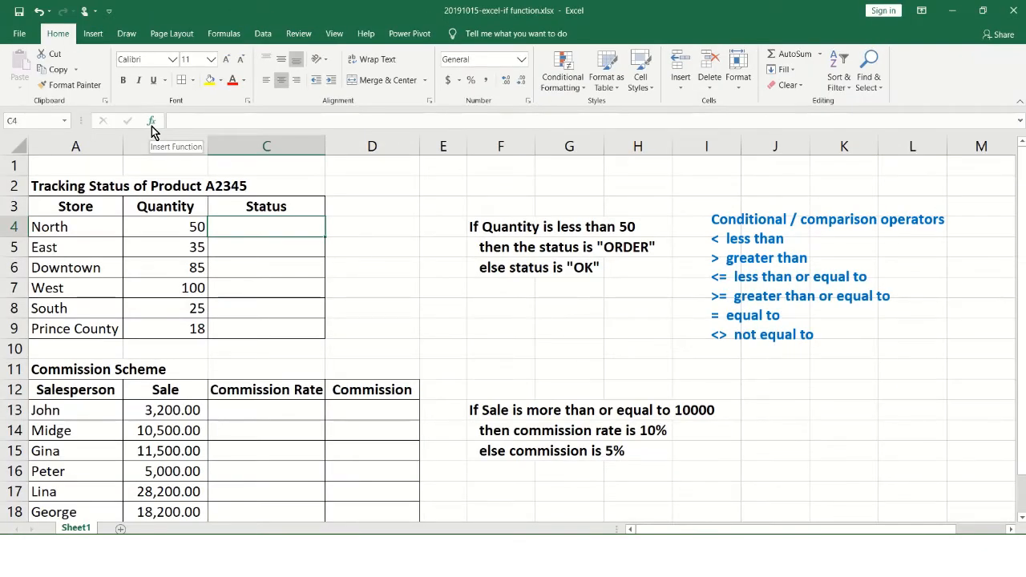
click(152, 125)
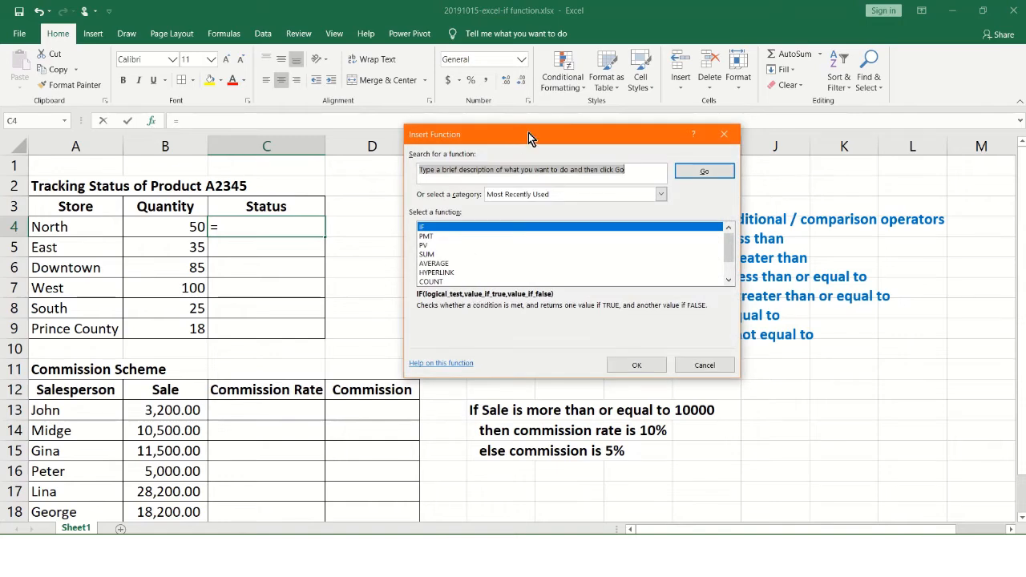
drag(529, 132, 421, 130)
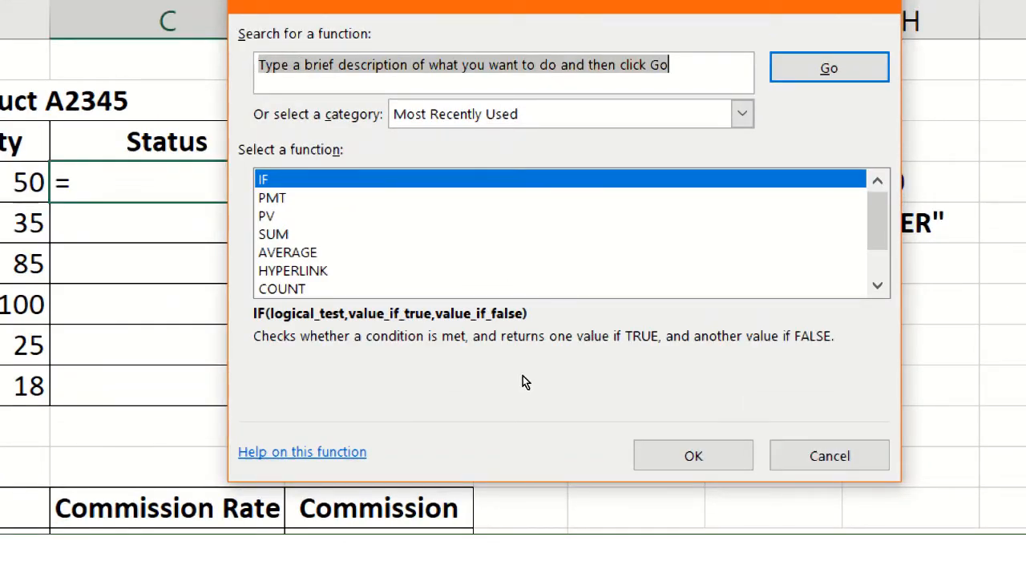
key(Return)
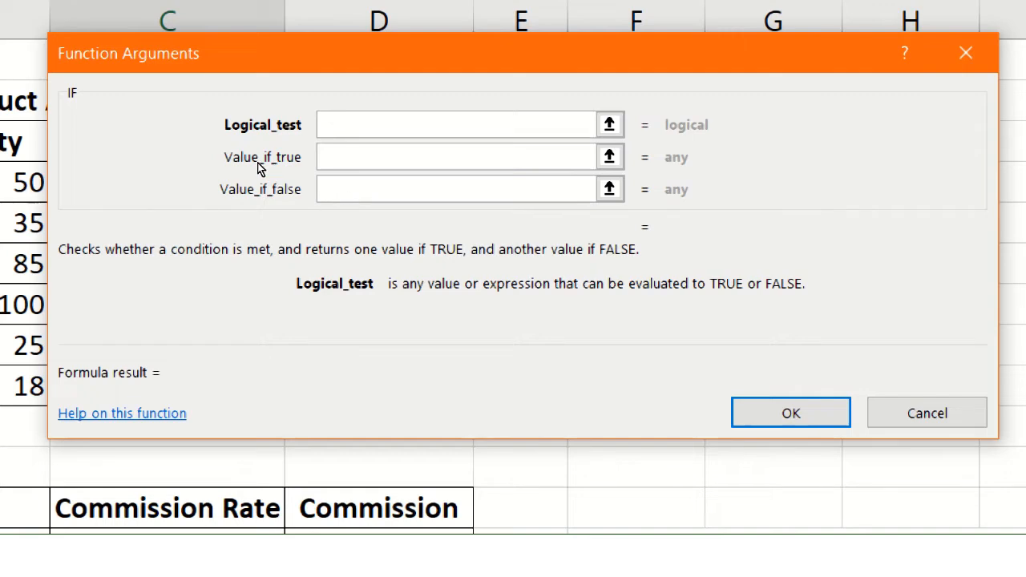
drag(250, 166, 392, 182)
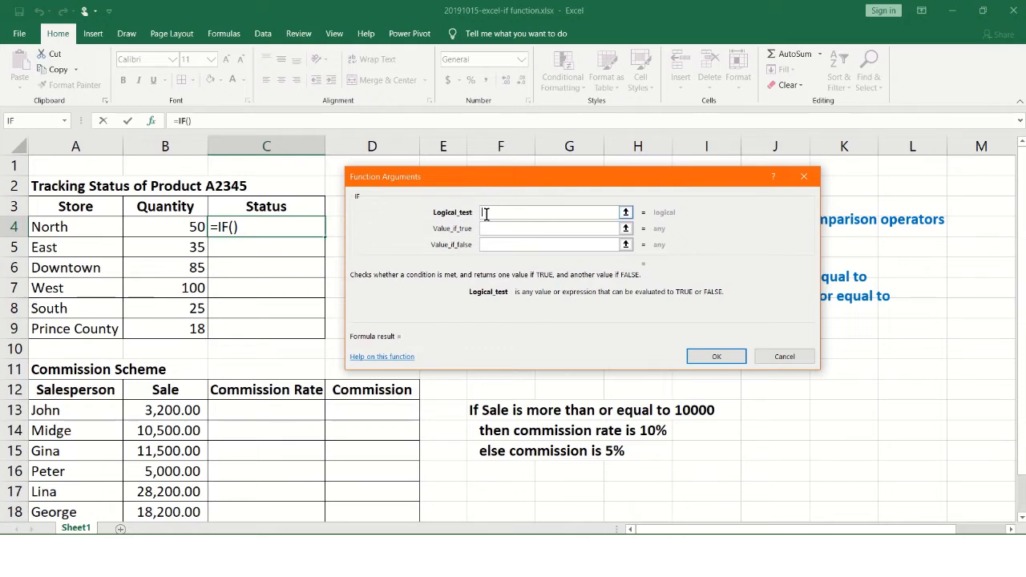
Set the IF function's logical test to B4<50, referencing North's quantity
click(176, 230)
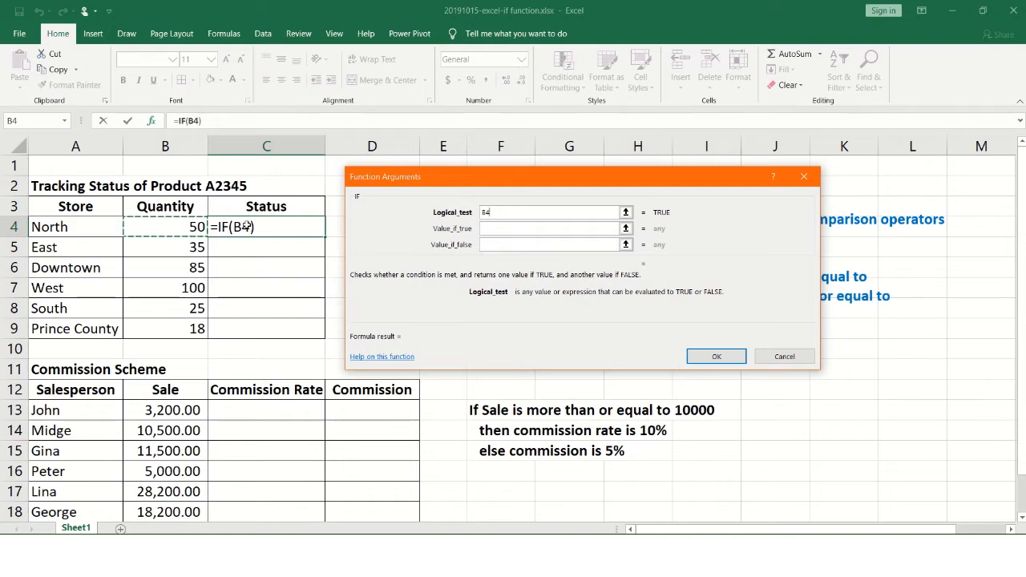
text(<)
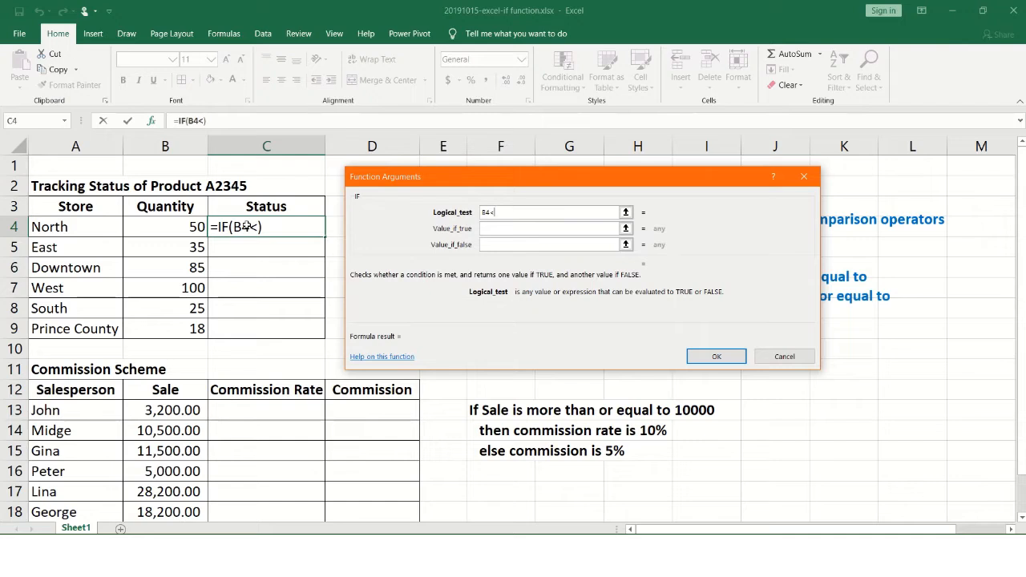
text(50)
drag(636, 178, 530, 150)
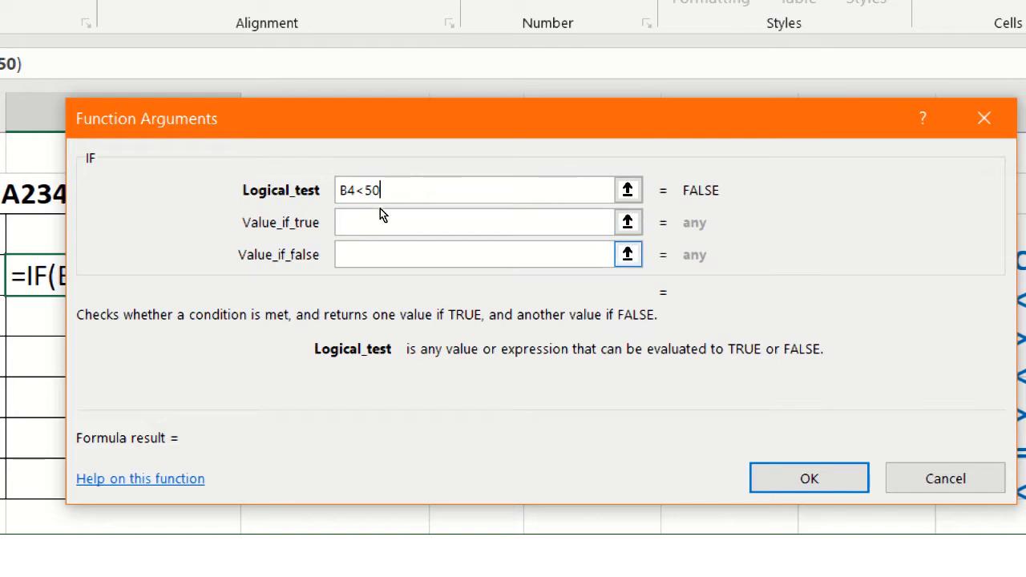
Set the IF function's value if true to ORDER and value if false to OK, and complete the formula
key(Tab)
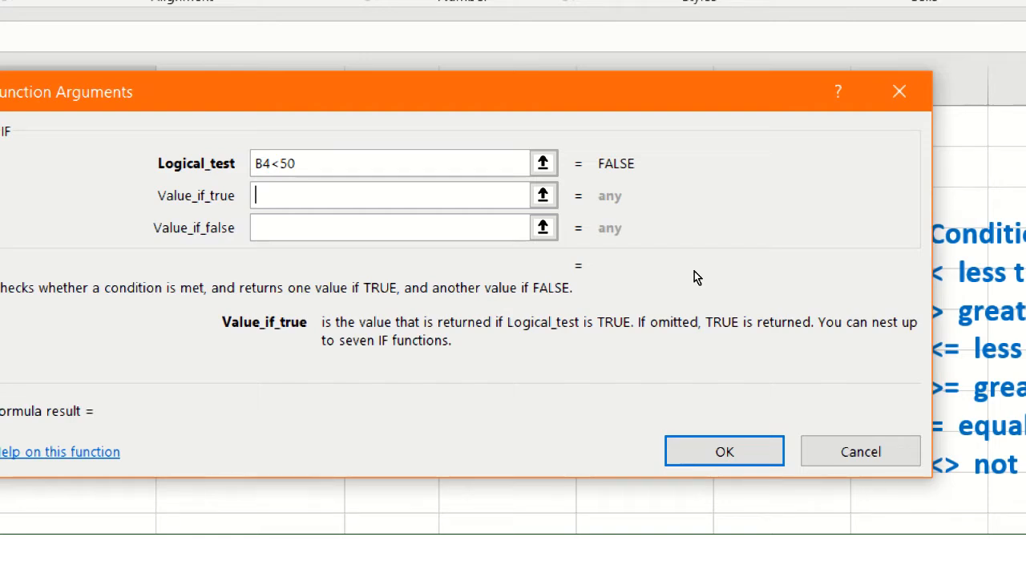
text(ORDER)
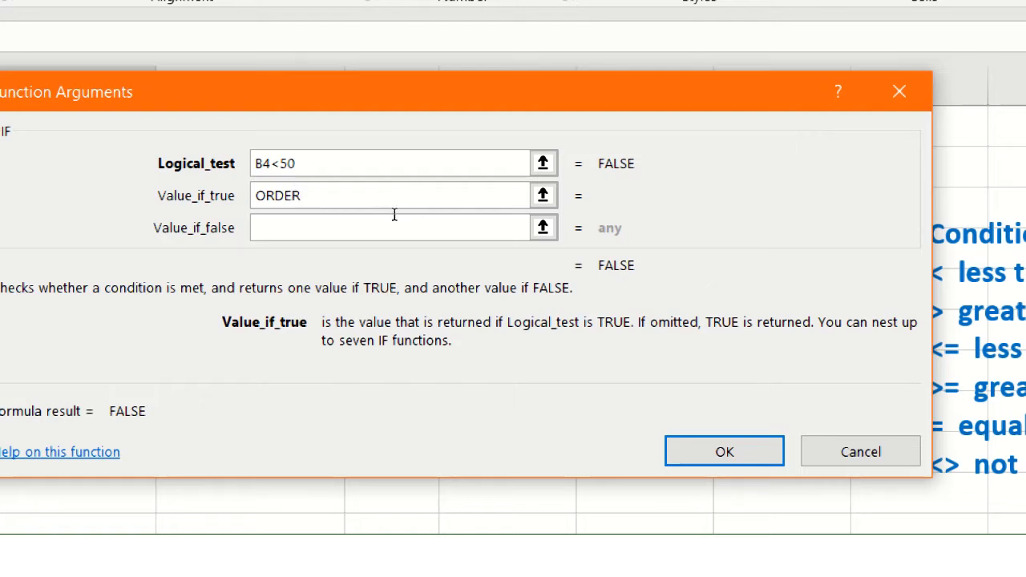
key(Tab)
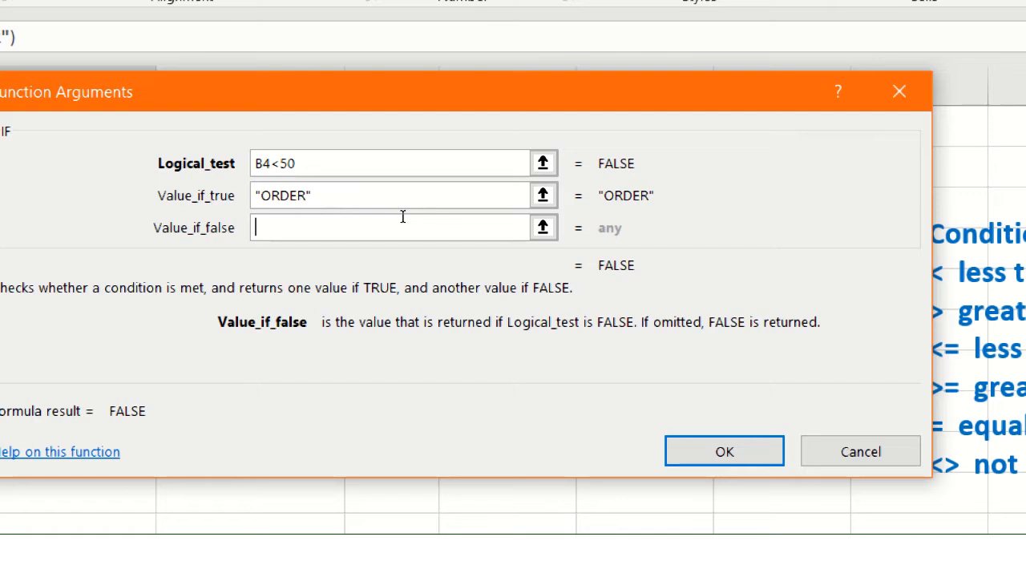
text(OK)
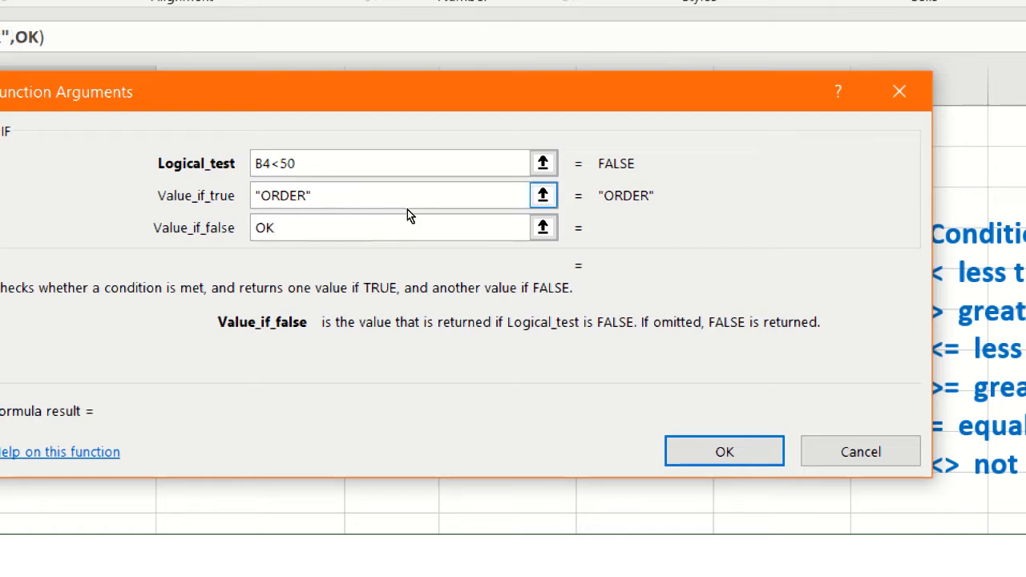
click(417, 199)
click(411, 228)
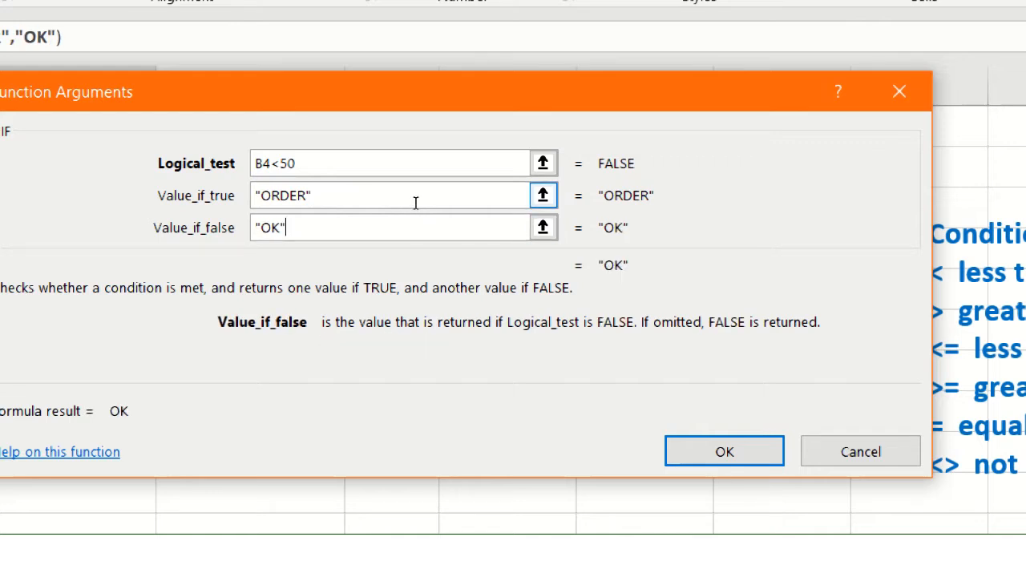
click(415, 196)
click(415, 170)
click(411, 228)
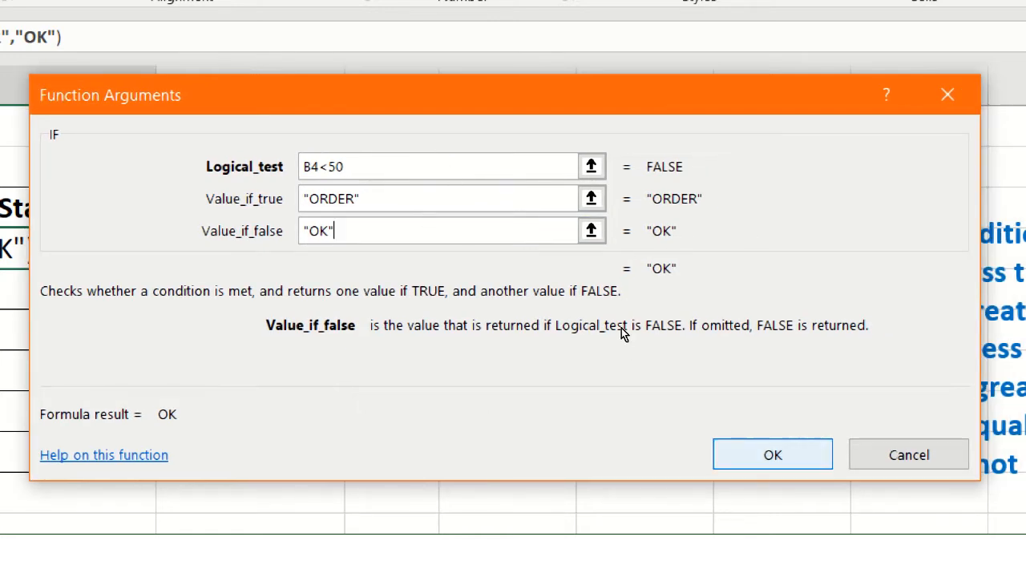
key(Return)
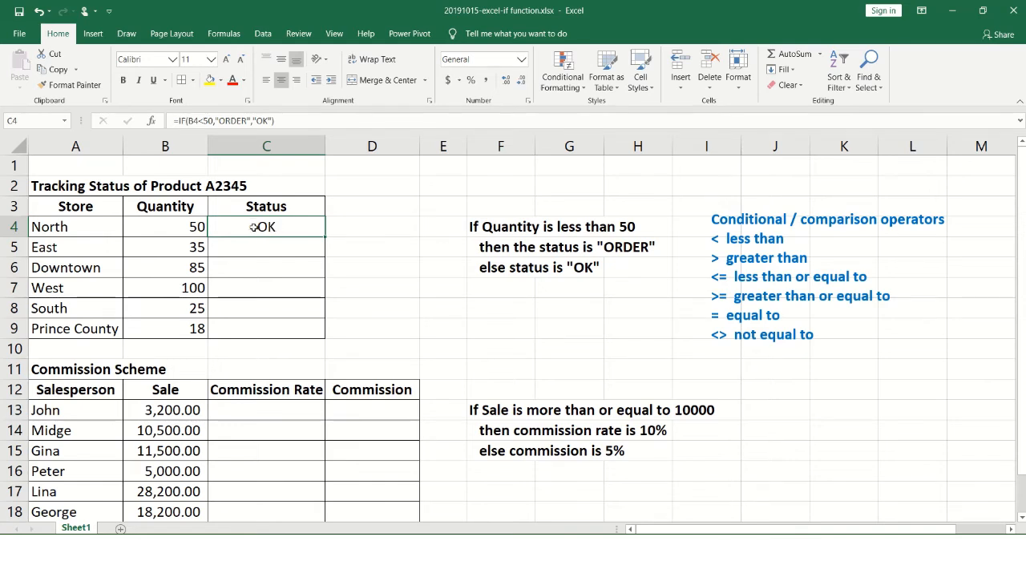
Check North's quantity in B4, and copy the Status formula from C4 down to C9
click(187, 227)
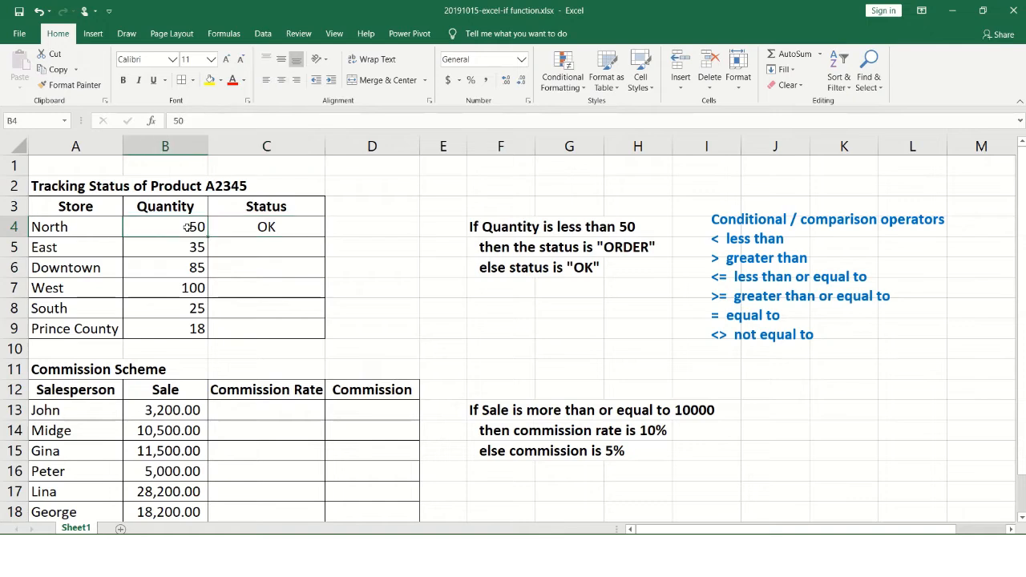
click(235, 227)
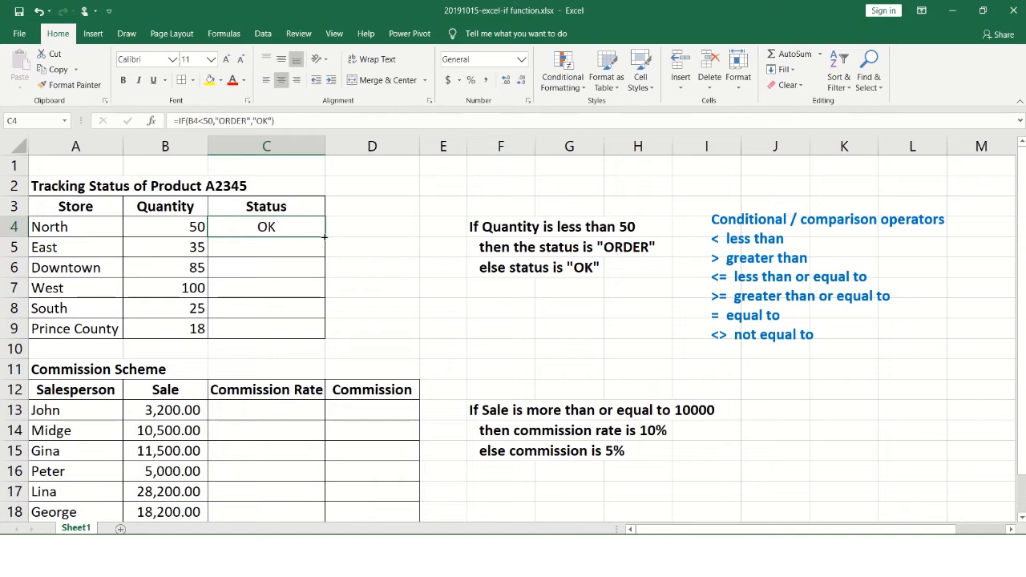
drag(325, 237, 314, 334)
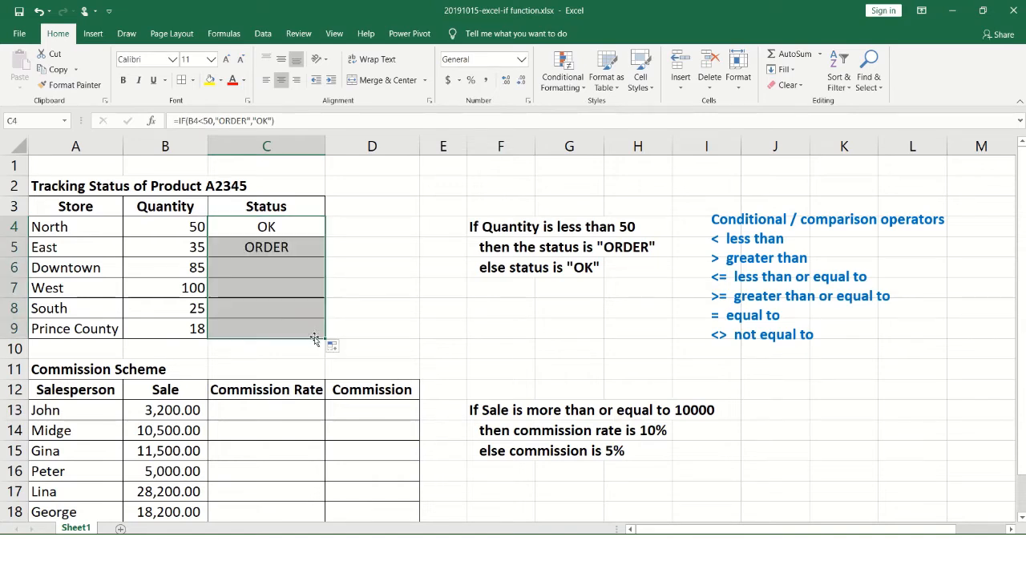
Check the copied Status formulas in C5, C8, C9 and C4 against the stores' quantities
click(363, 248)
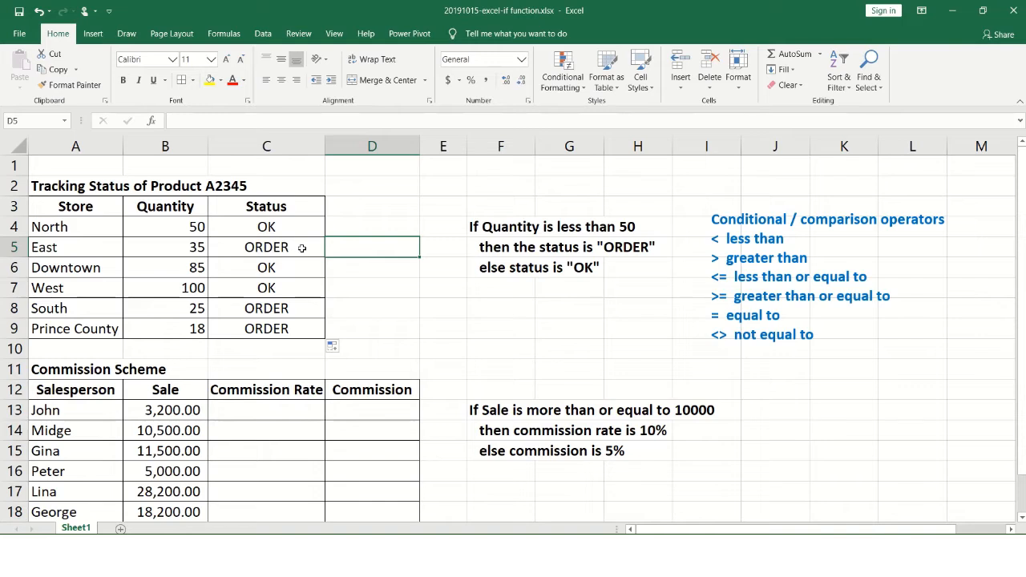
click(271, 247)
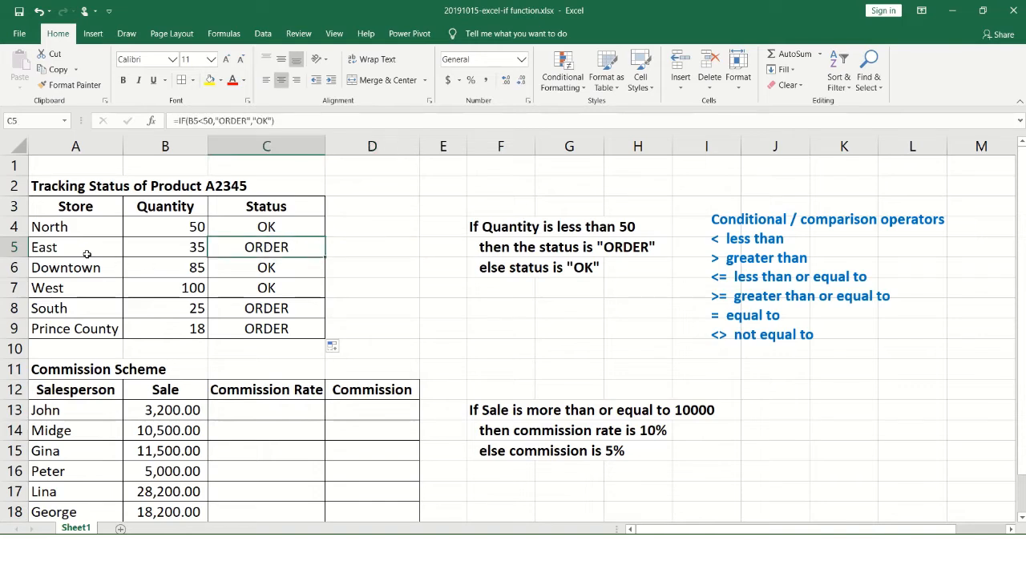
click(176, 249)
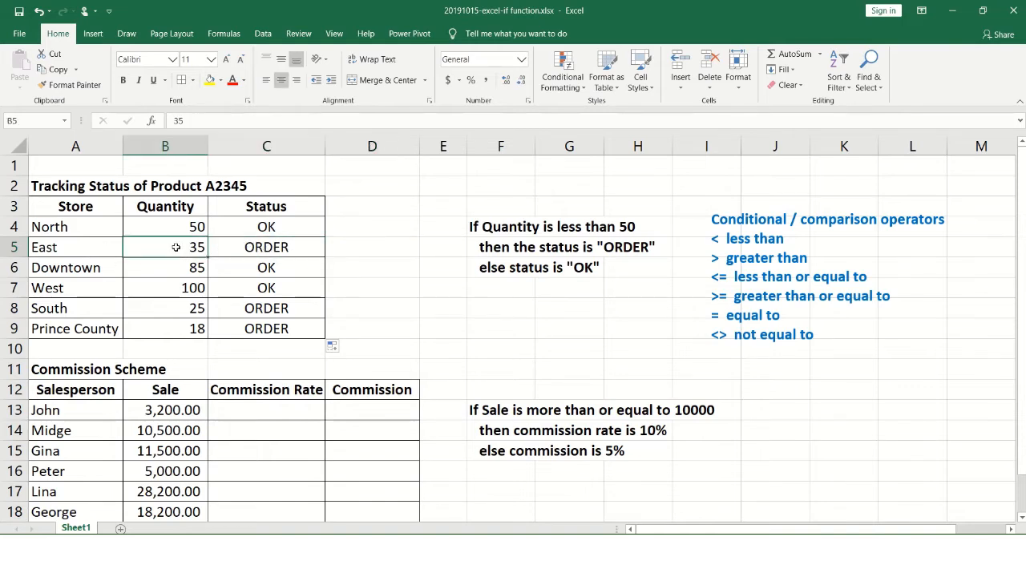
click(265, 310)
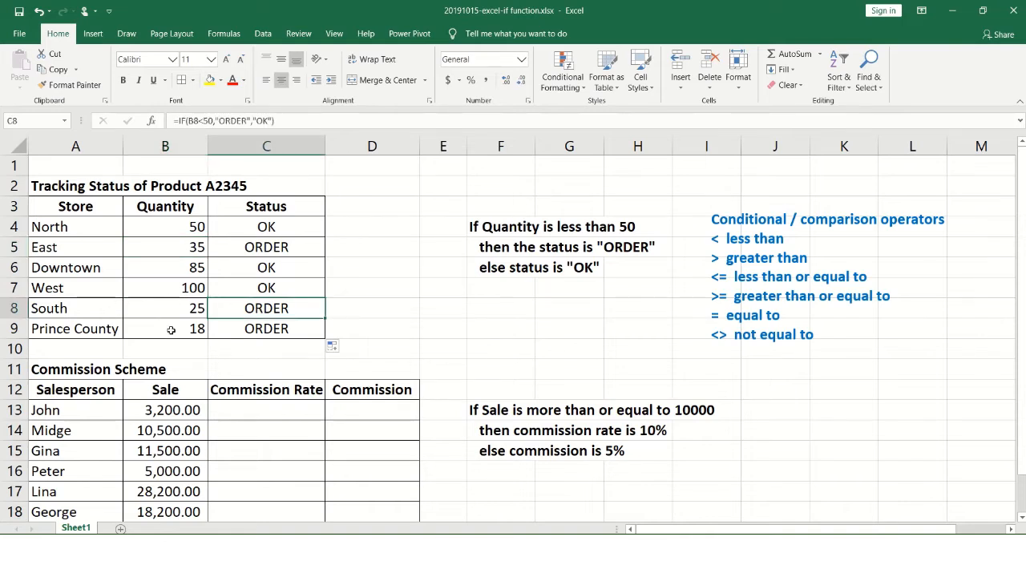
click(258, 331)
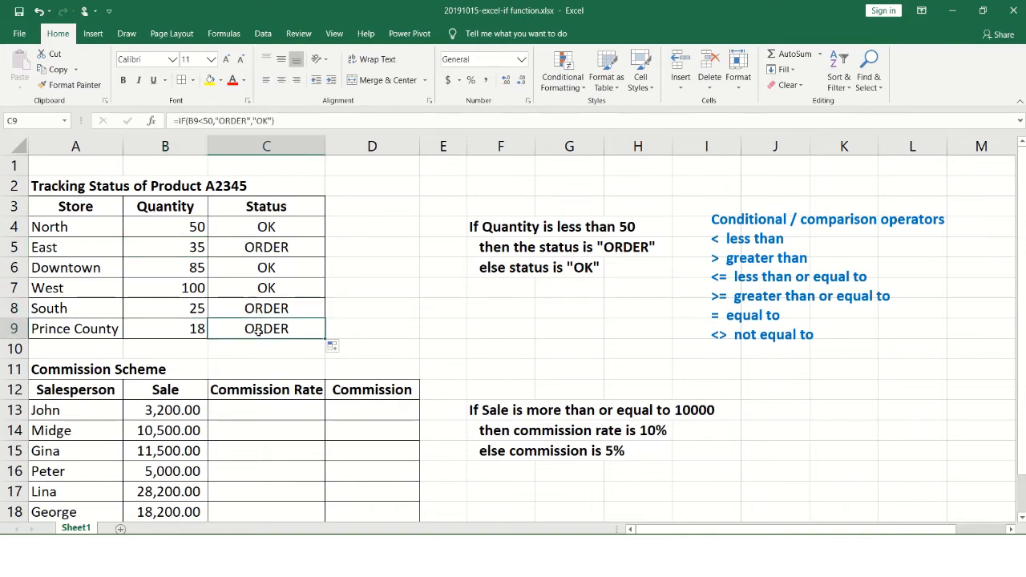
mouse_move(258, 331)
mouse_down()
mouse_move(264, 310)
mouse_move(244, 306)
mouse_move(245, 325)
mouse_up()
click(261, 228)
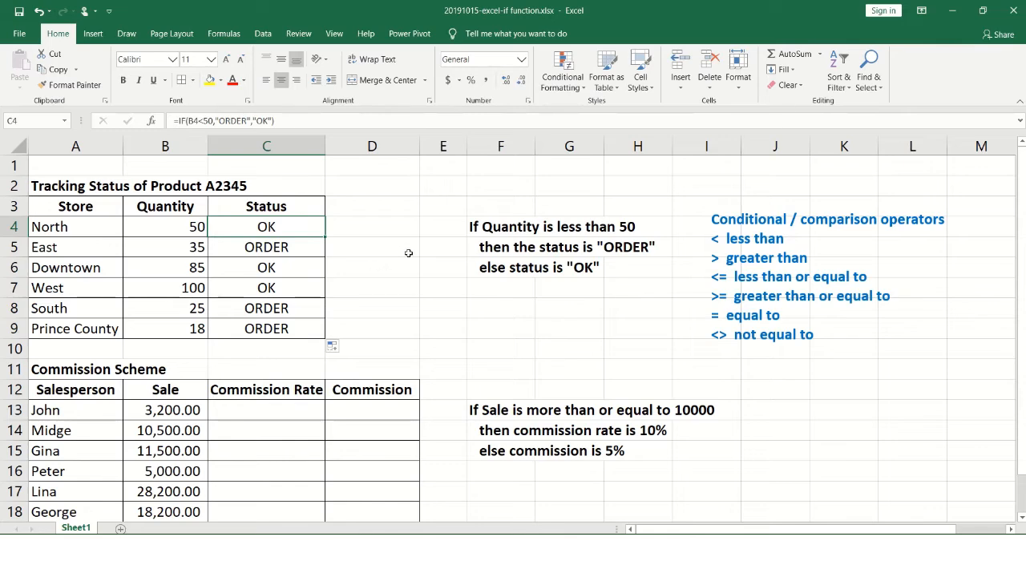
Review the commission rule in F13:F15, and begin an IF formula in the first Commission Rate cell, C13
scroll(355, 270, down, 3)
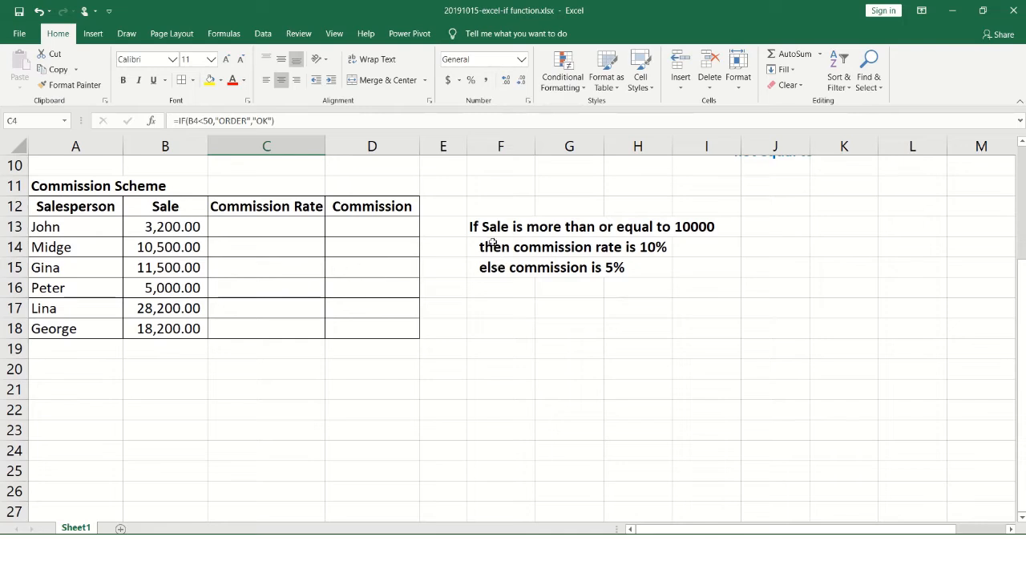
drag(485, 225, 704, 273)
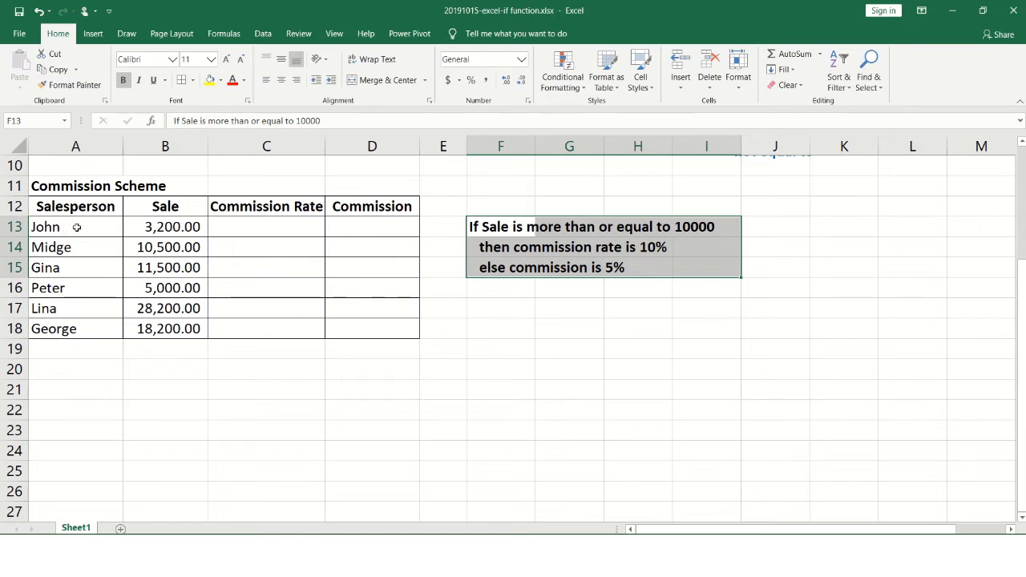
click(258, 226)
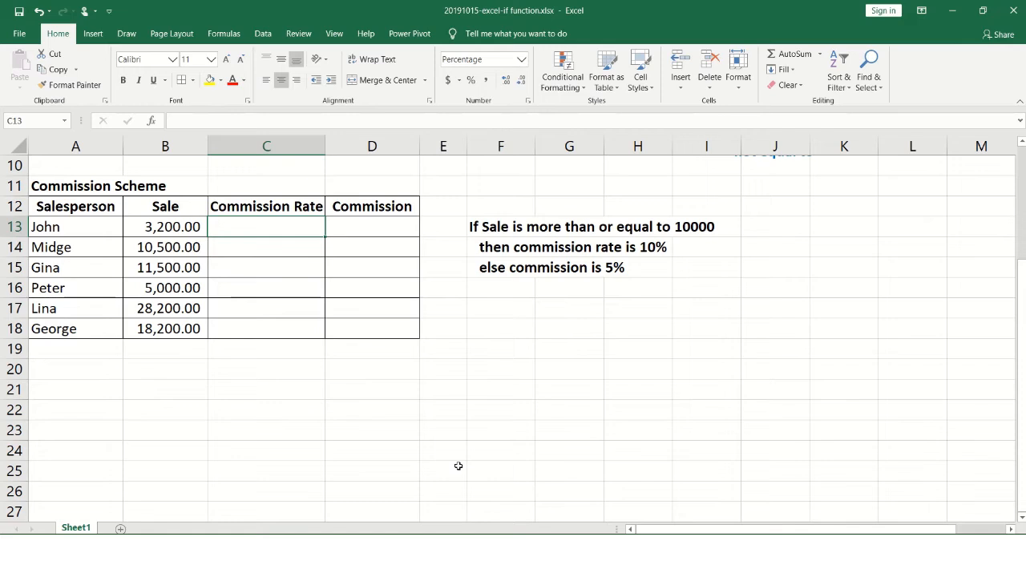
text(=)
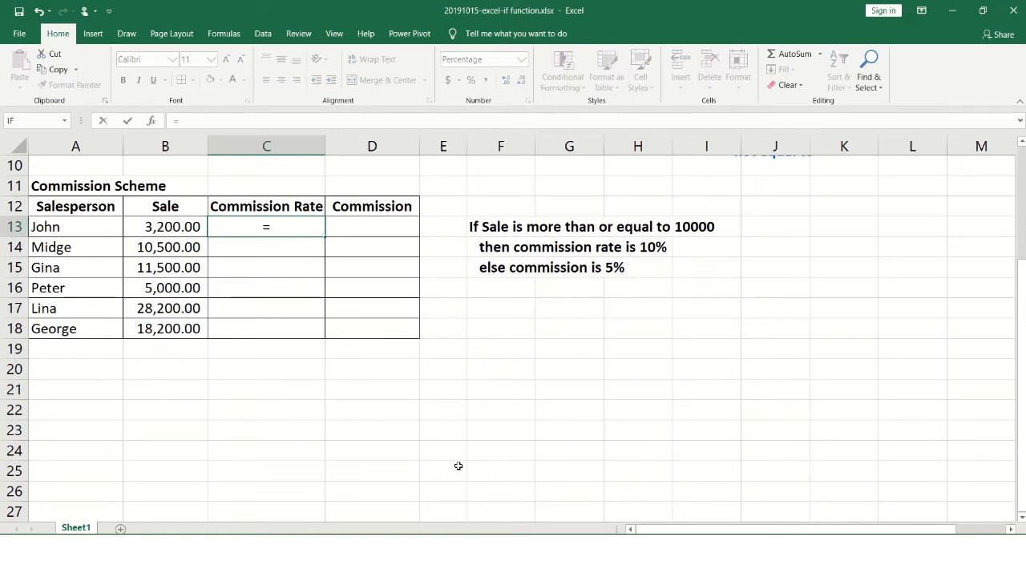
text(I)
key(BackSpace)
text(FI)
key(BackSpace)
key(BackSpace)
text(IF)
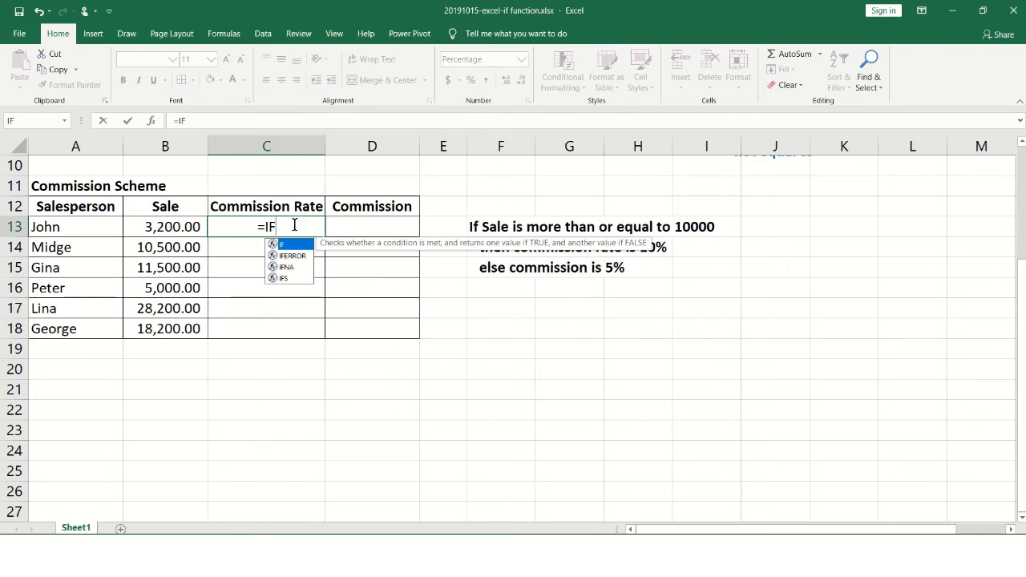
text(()
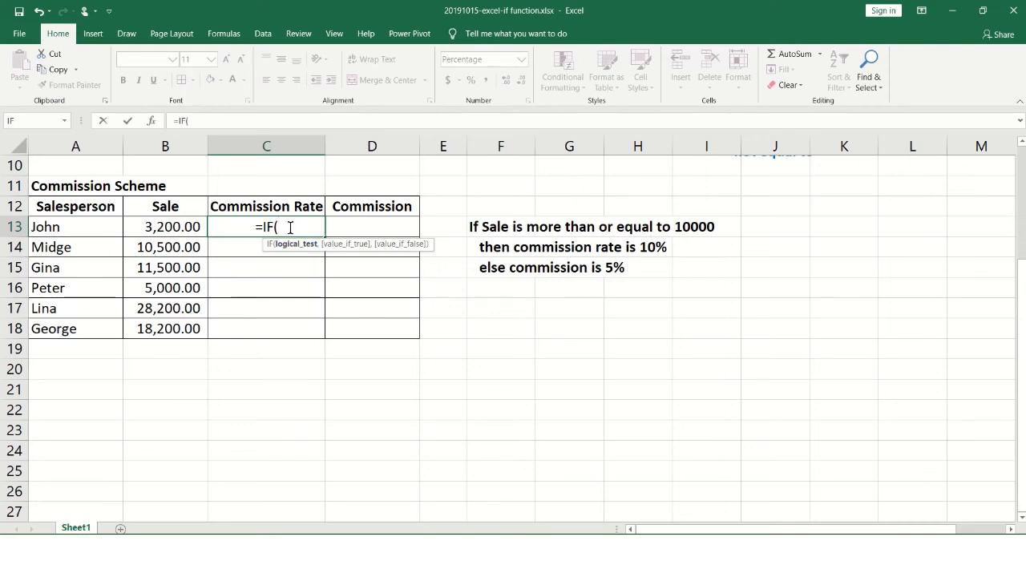
Set the IF formula's logical test to B13>=10000, referencing the first salesperson's sale
click(161, 231)
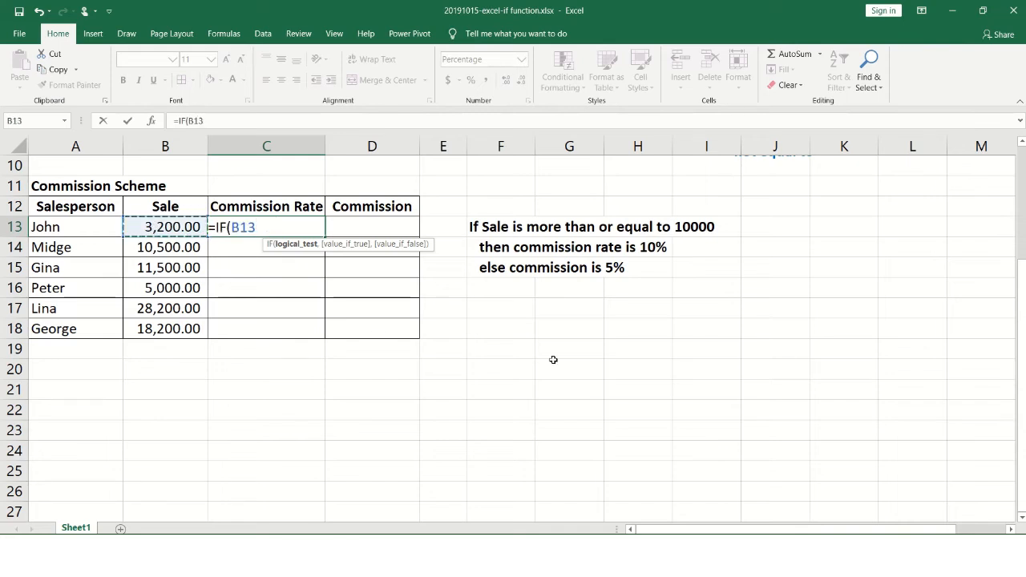
text(>)
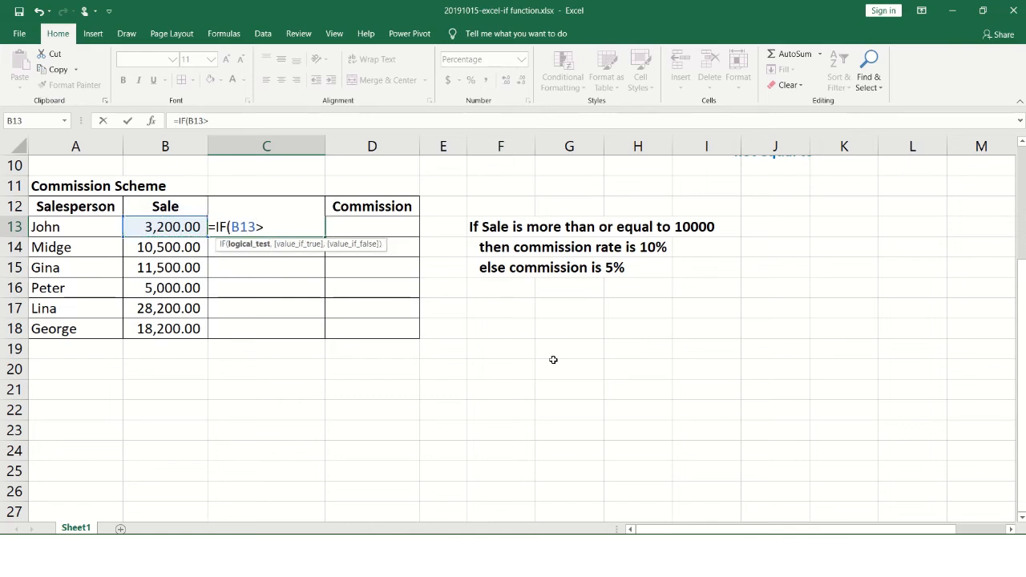
text(=)
text(10000)
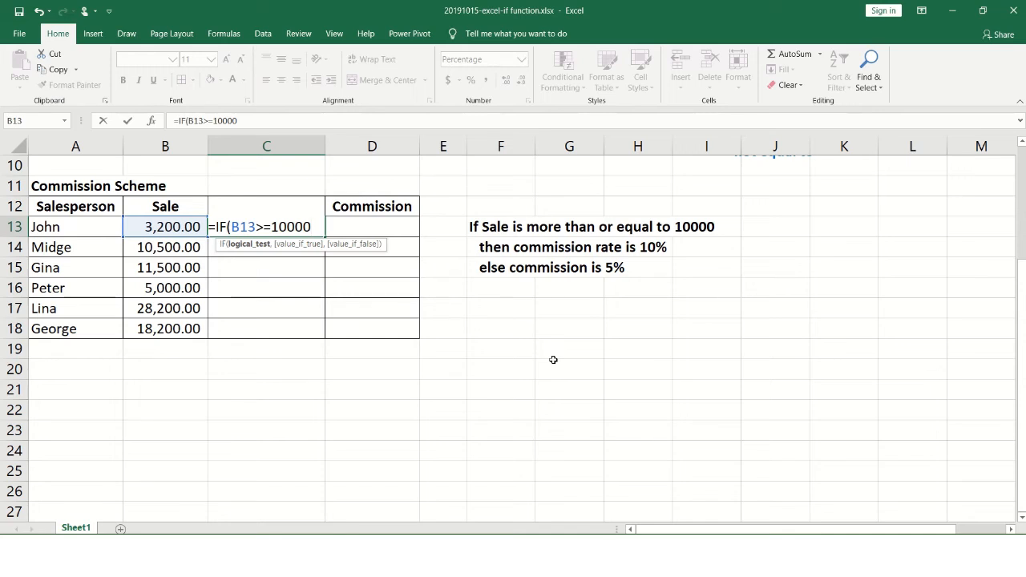
text(,)
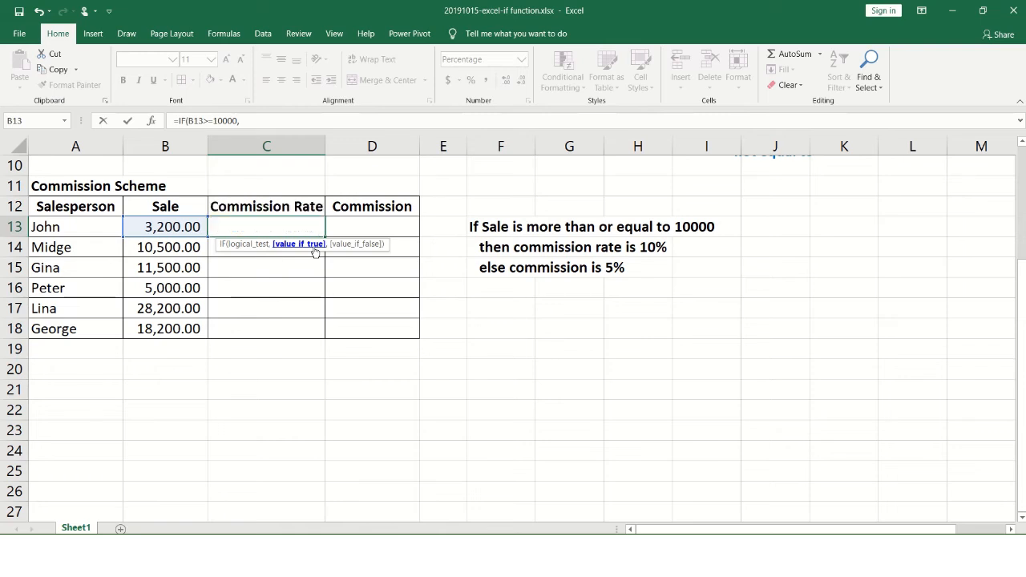
Set the IF formula's value if true to 10% and value if false to 5%, and complete the formula
text(10%)
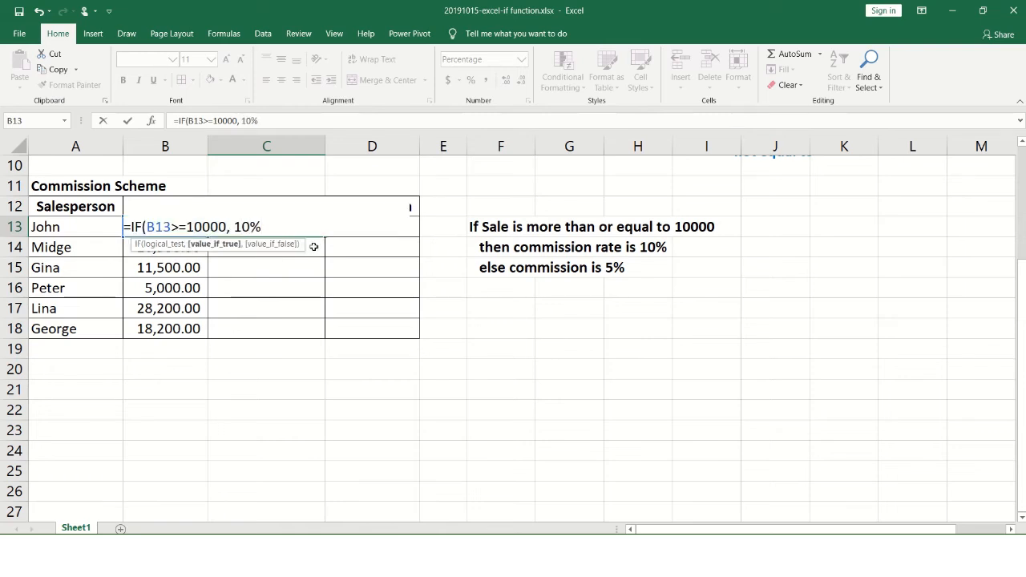
text(,)
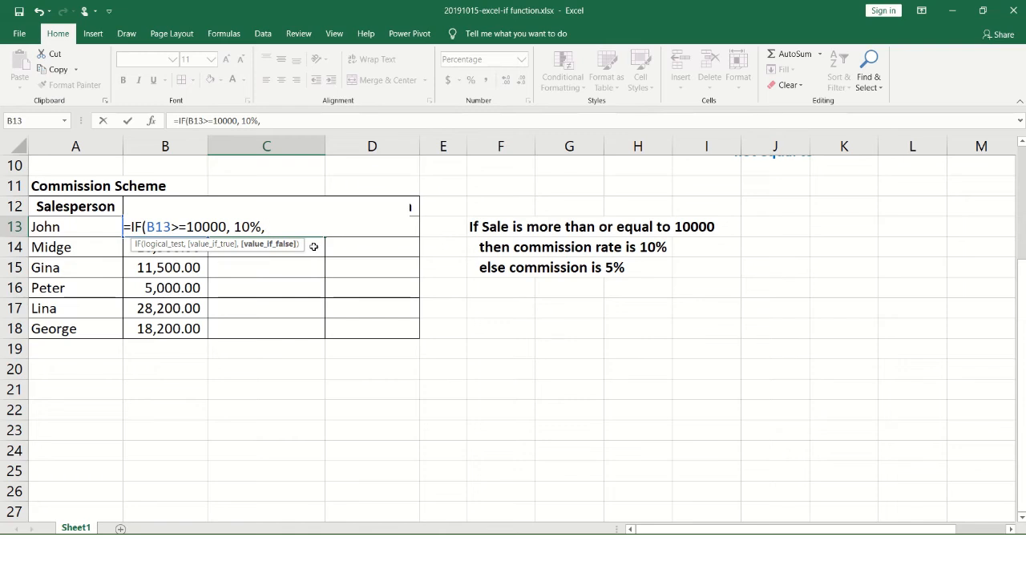
text( 5%))
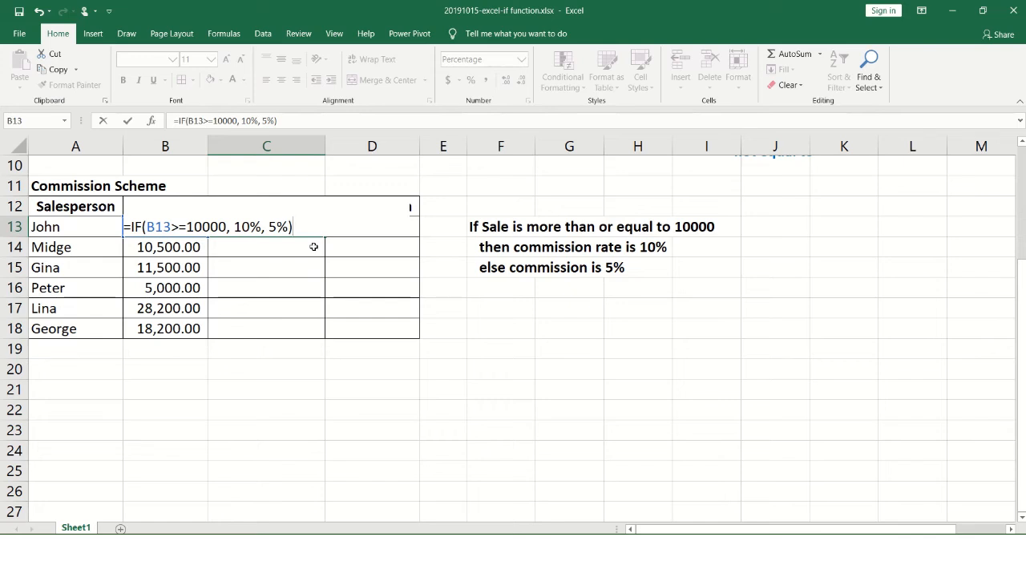
key(Return)
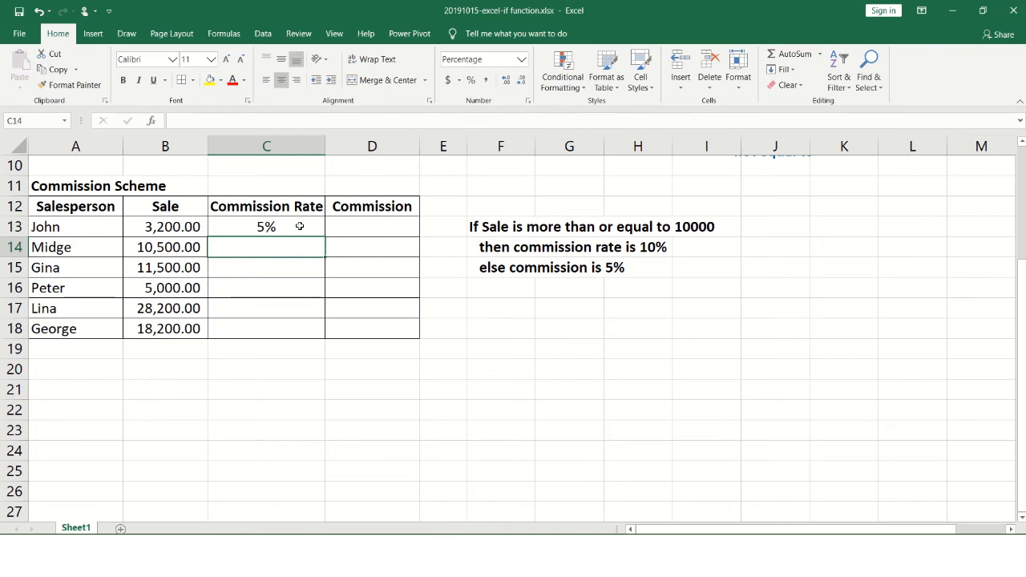
Copy the Commission Rate formula from C13 down to C18, checking it against the sale in B13 and reviewing the copied formulas
click(300, 226)
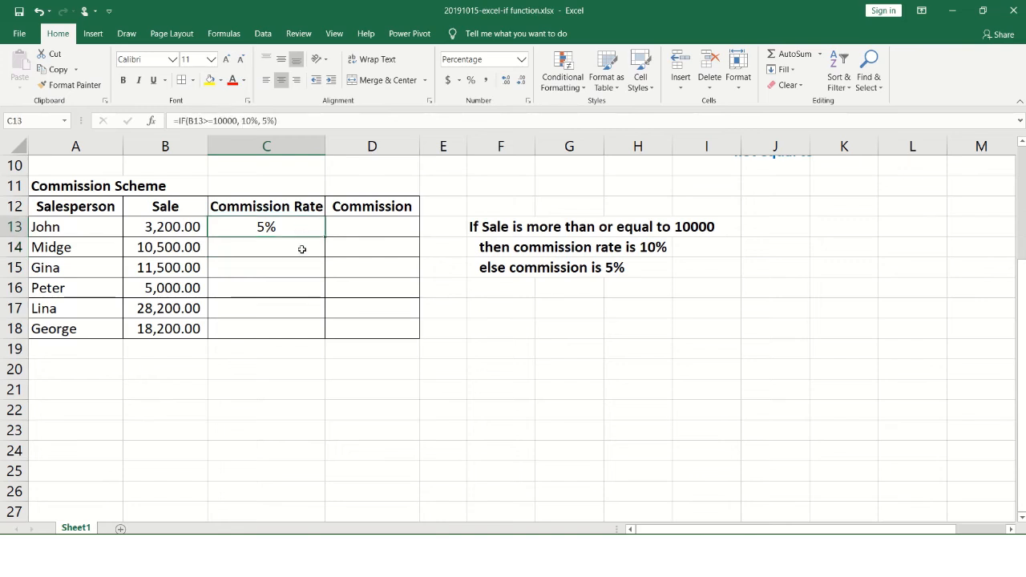
click(149, 227)
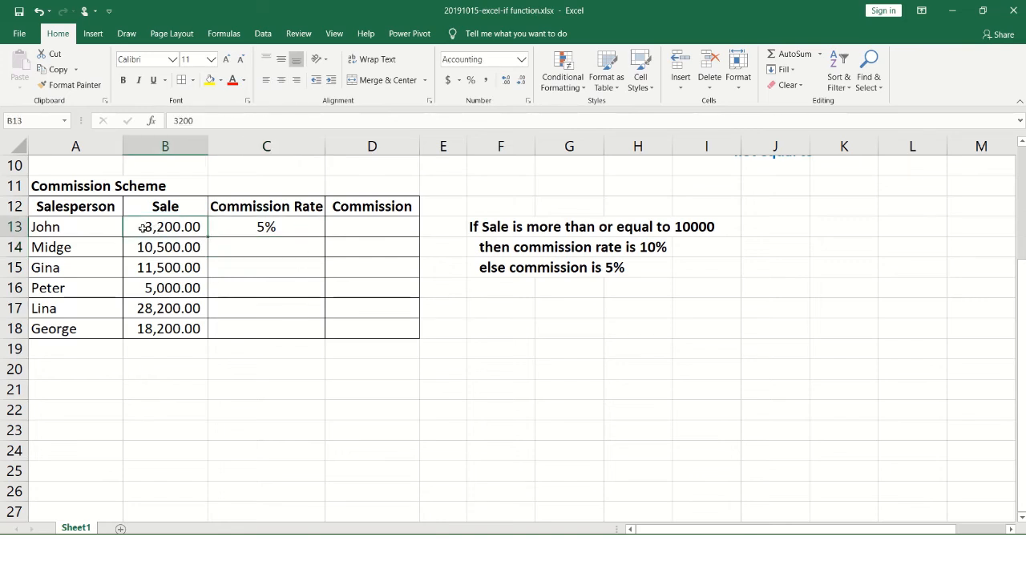
double_click(139, 228)
drag(142, 227, 208, 229)
click(228, 228)
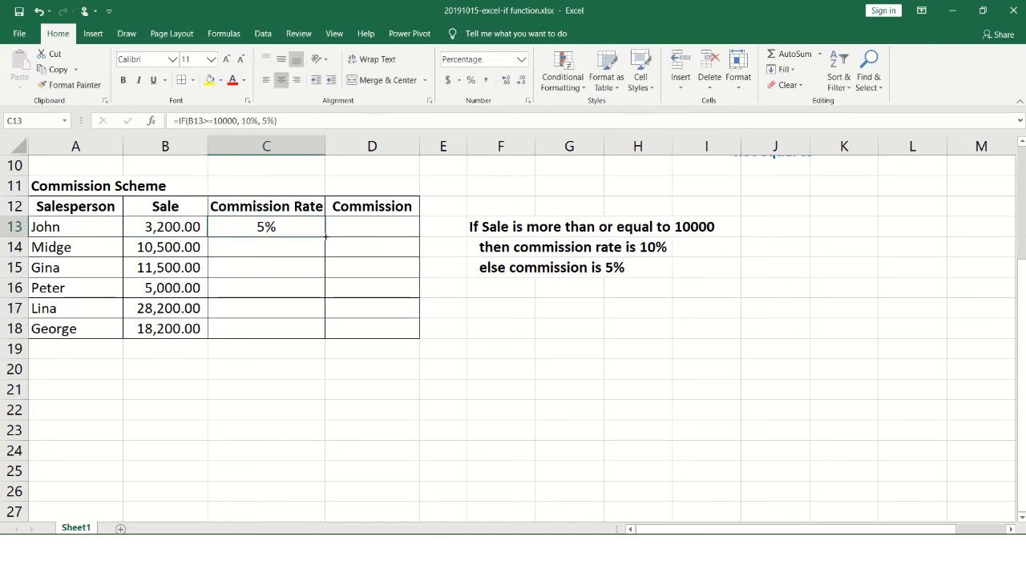
drag(326, 237, 306, 336)
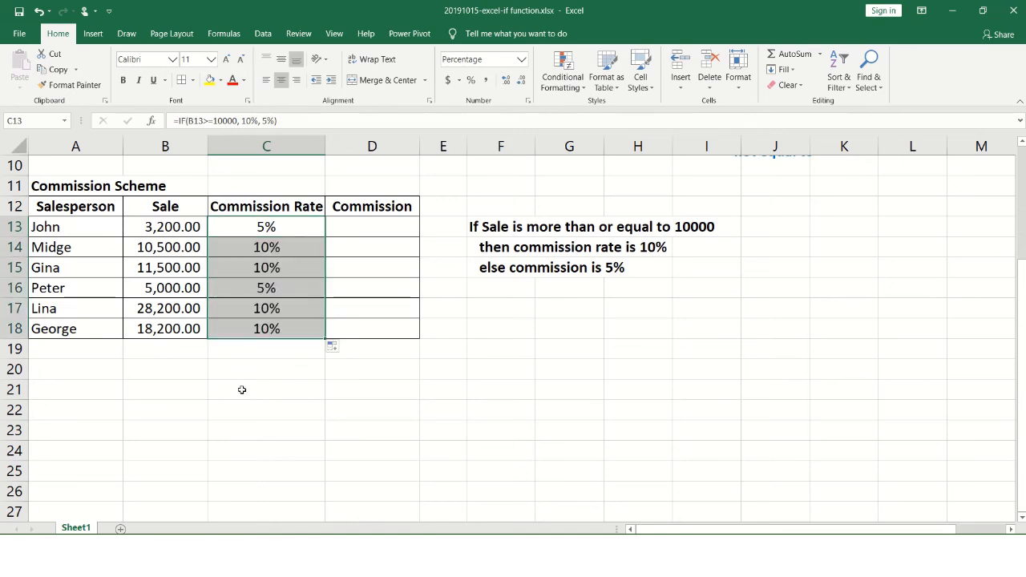
click(268, 329)
click(270, 306)
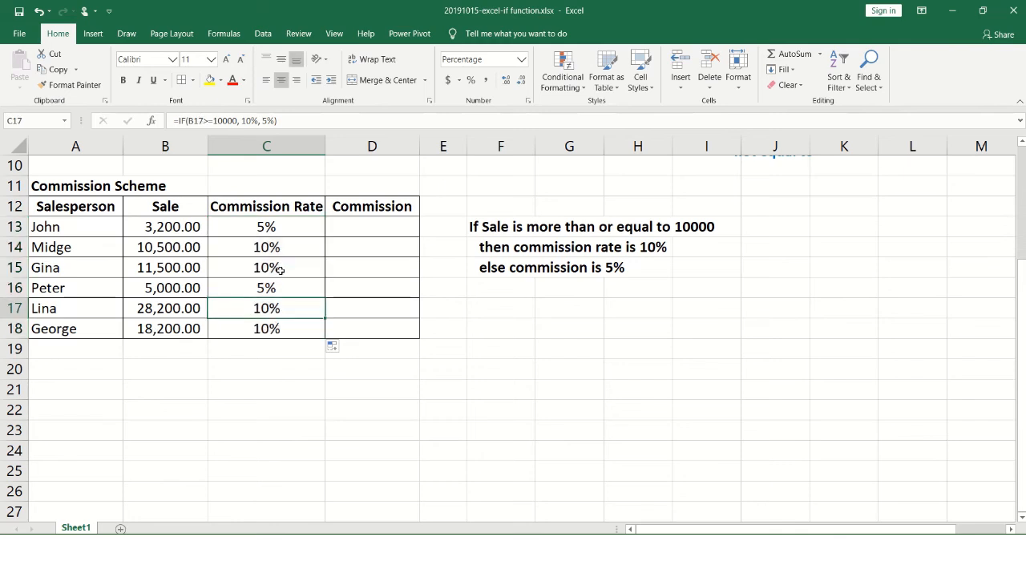
click(279, 270)
click(285, 245)
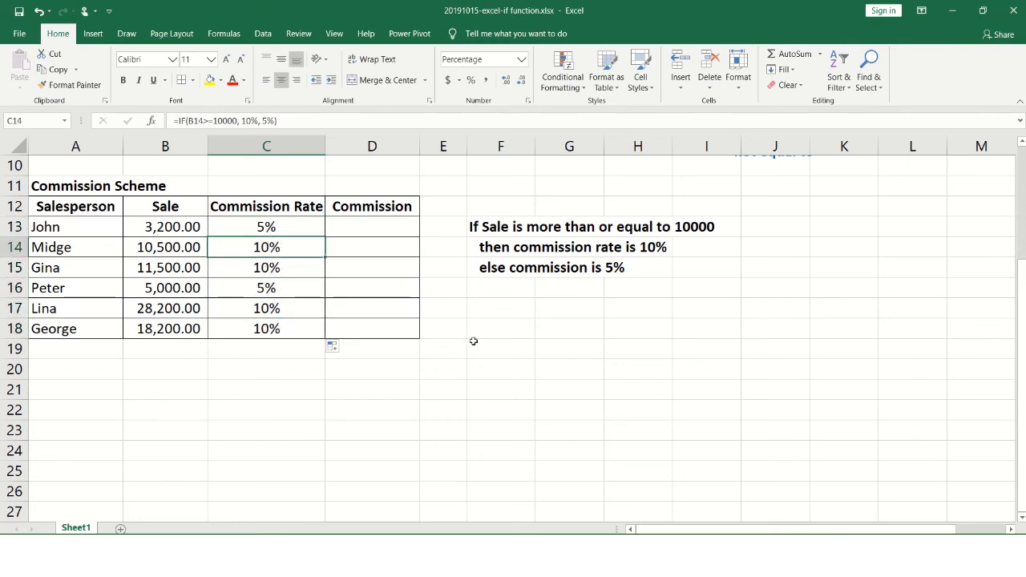
Calculate the first salesperson's commission in D13 with the formula =B13*C13
click(369, 232)
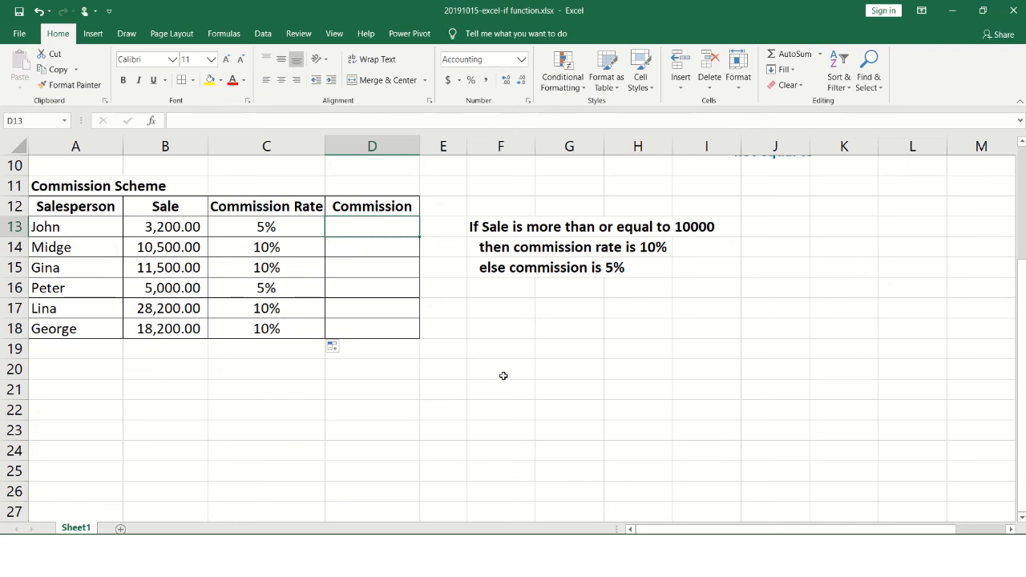
text(=)
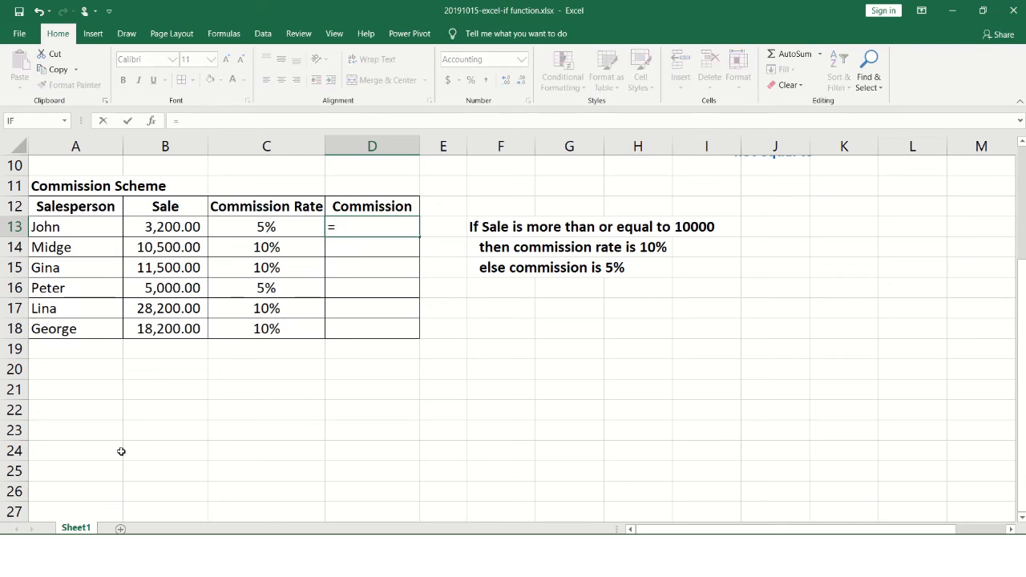
click(182, 227)
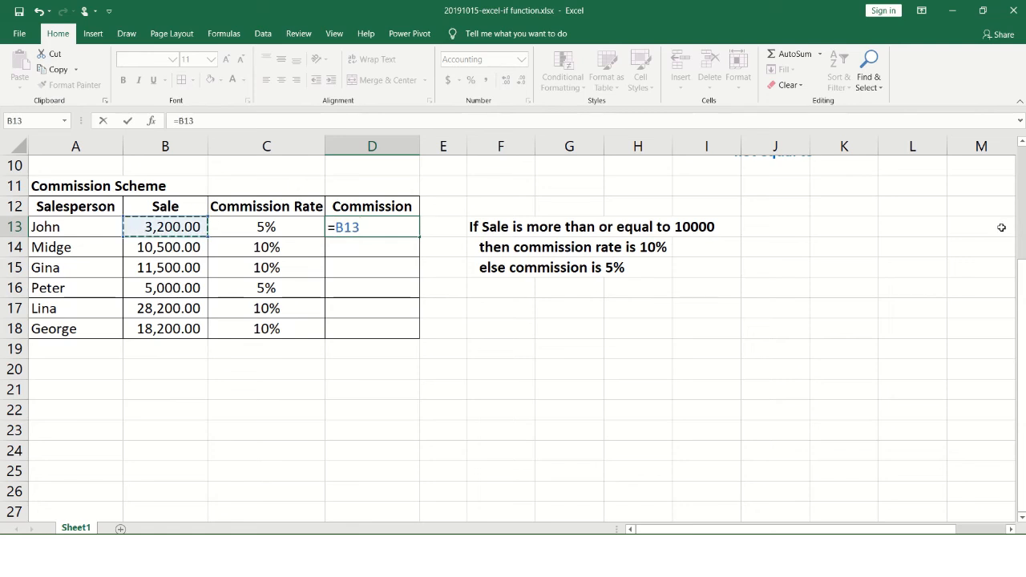
text(*)
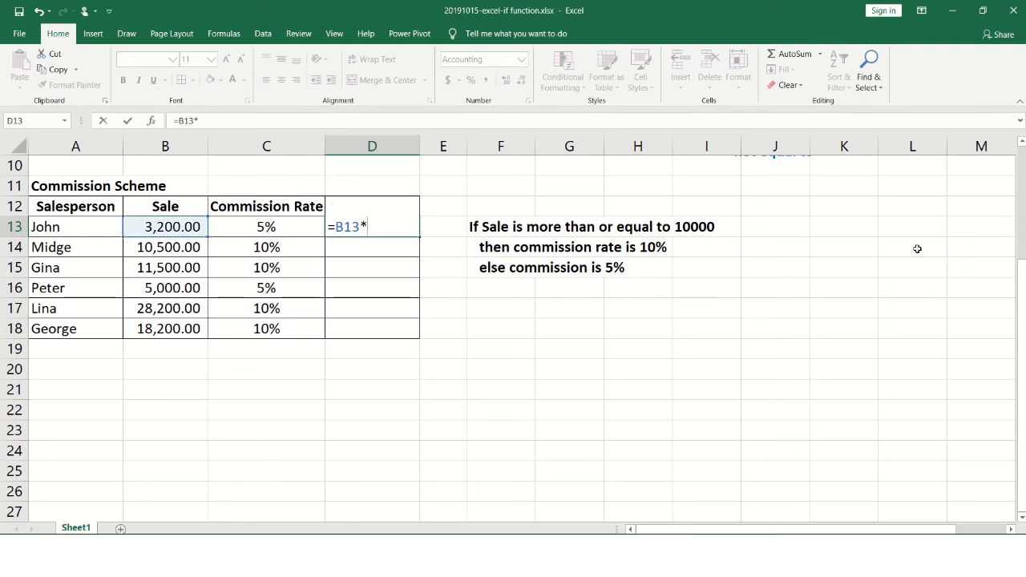
click(254, 229)
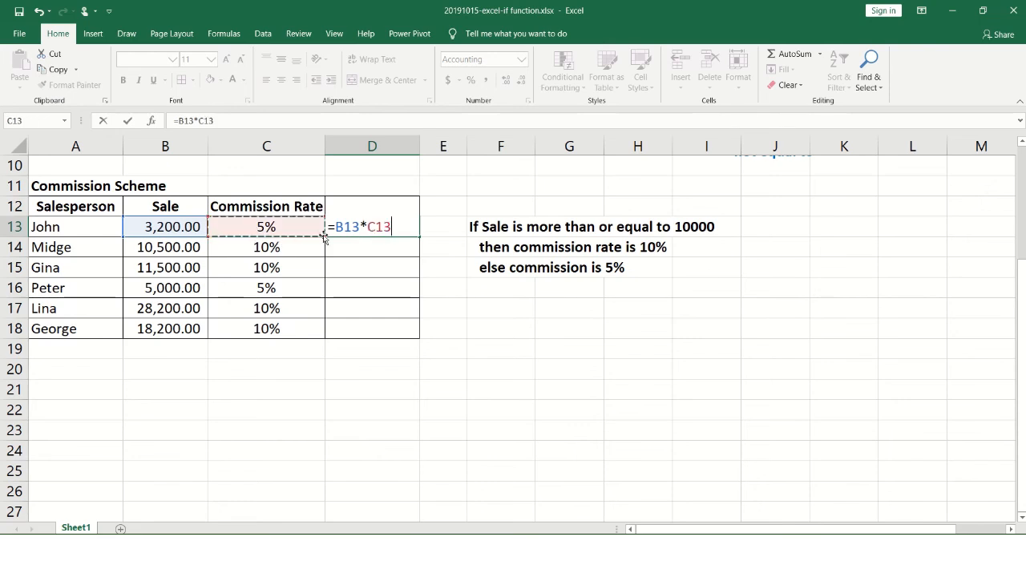
key(Return)
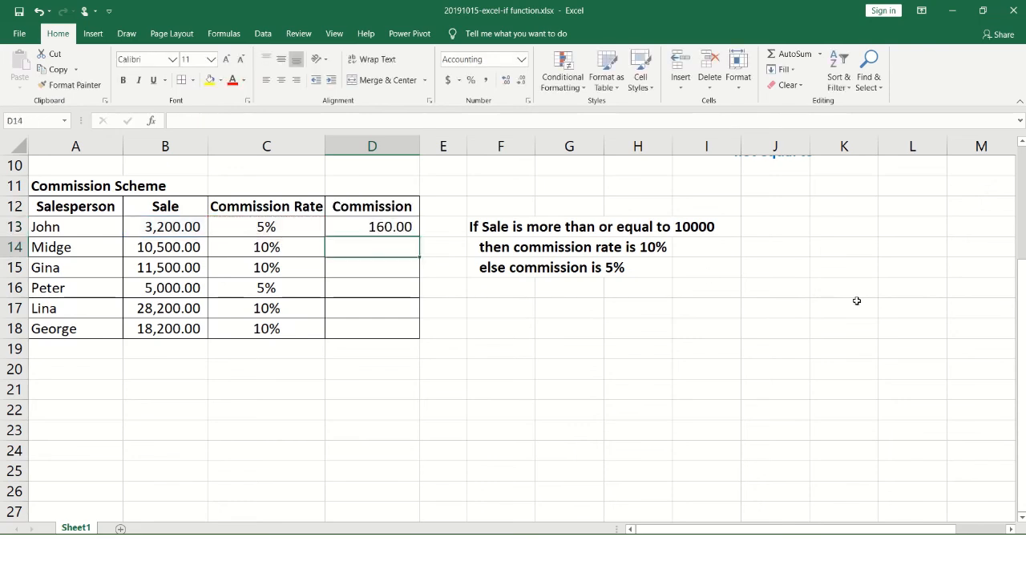
Copy the Commission formula from D13 down to D18 and deselect the range
click(374, 226)
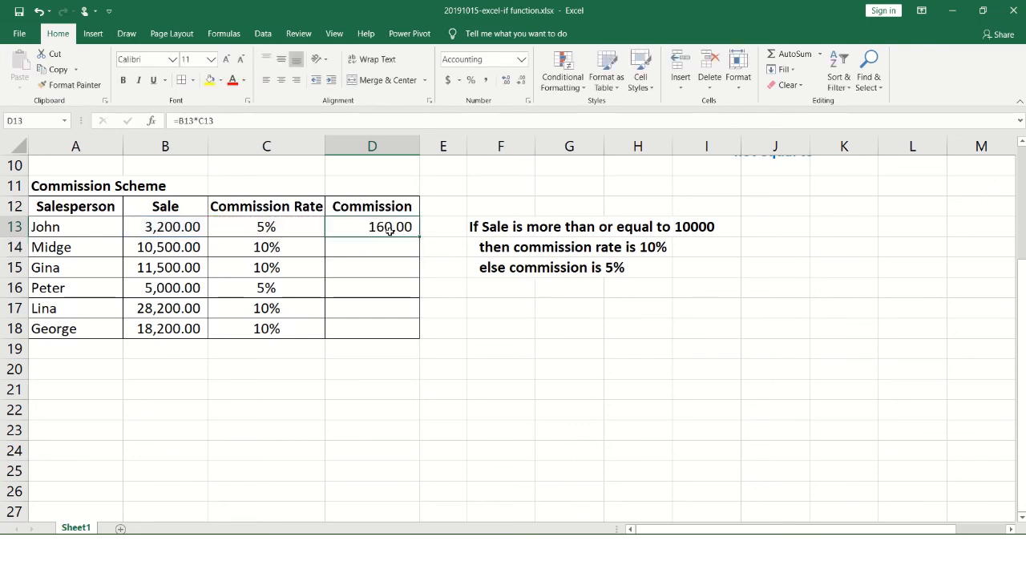
drag(420, 236, 413, 338)
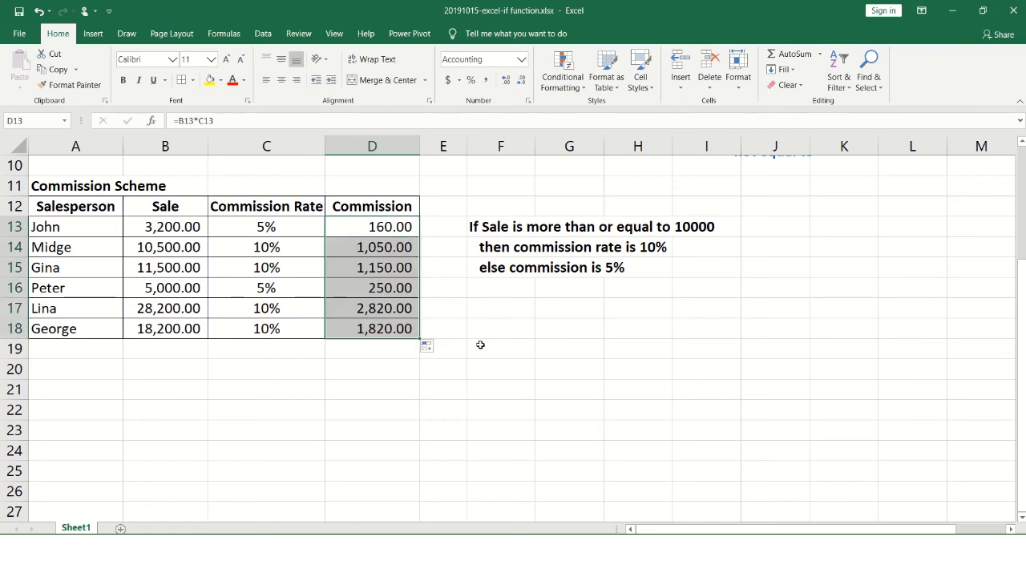
click(479, 343)
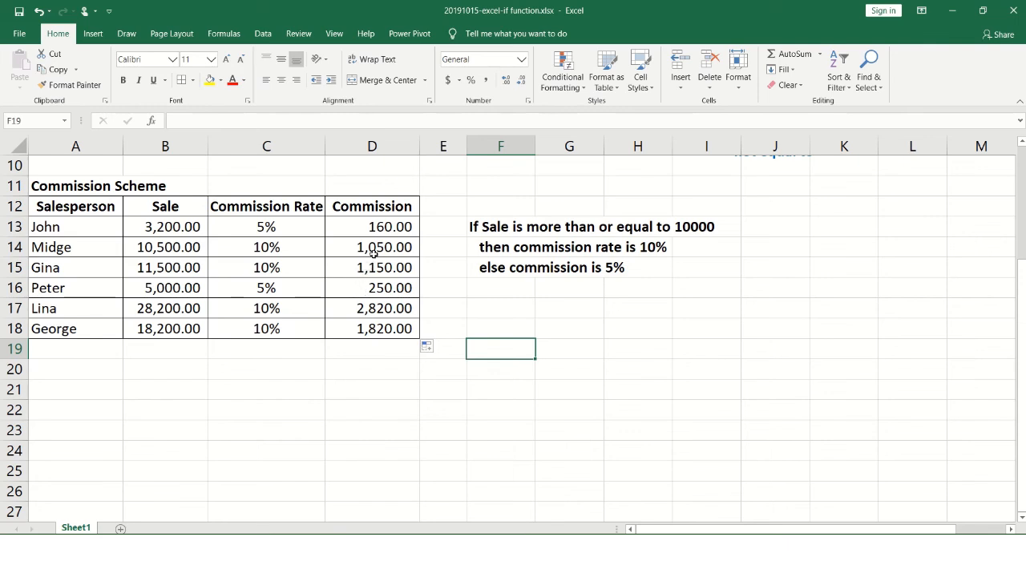
Check the copied Commission formulas in D14, D17 and D18
click(374, 251)
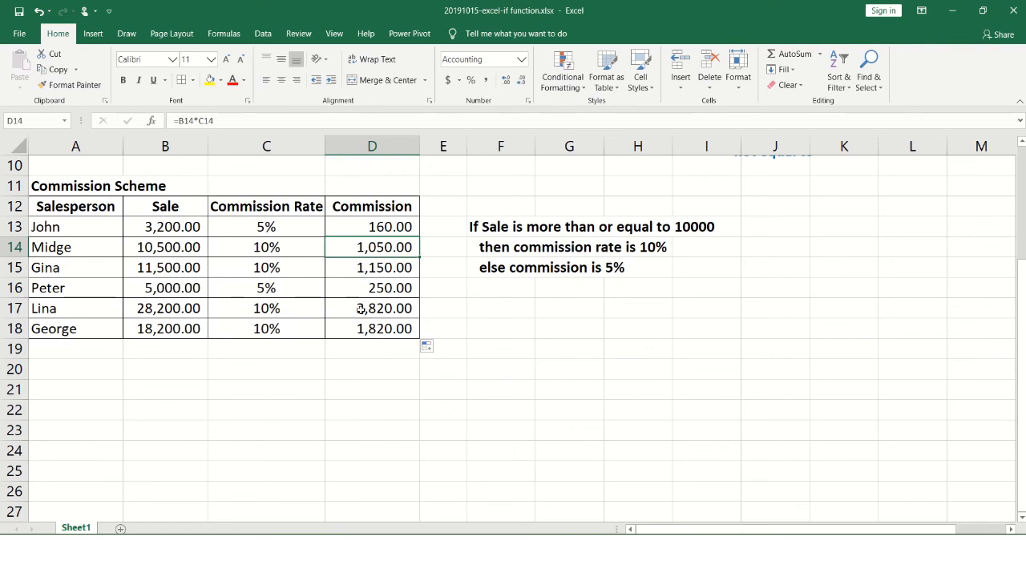
click(360, 309)
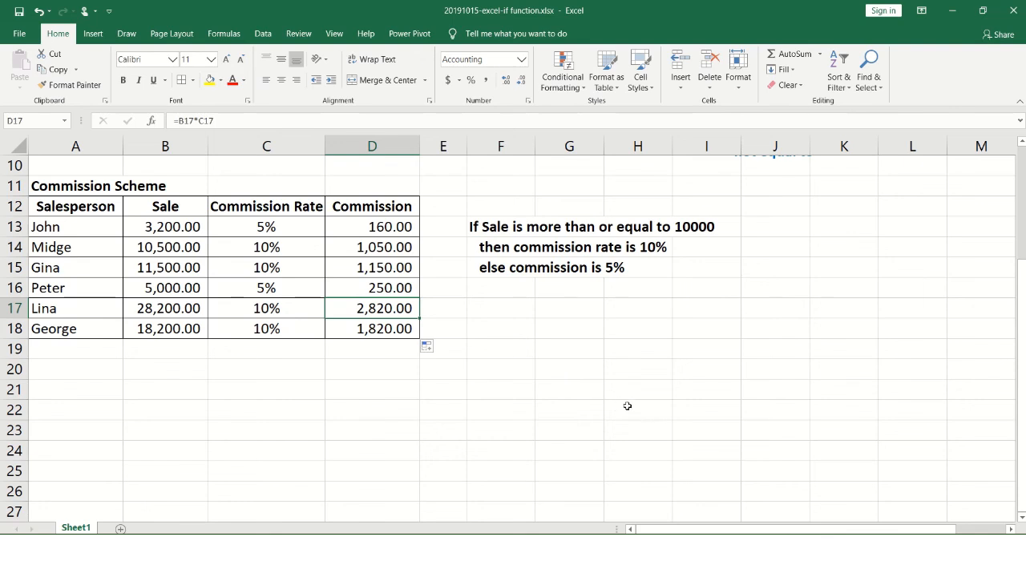
click(353, 329)
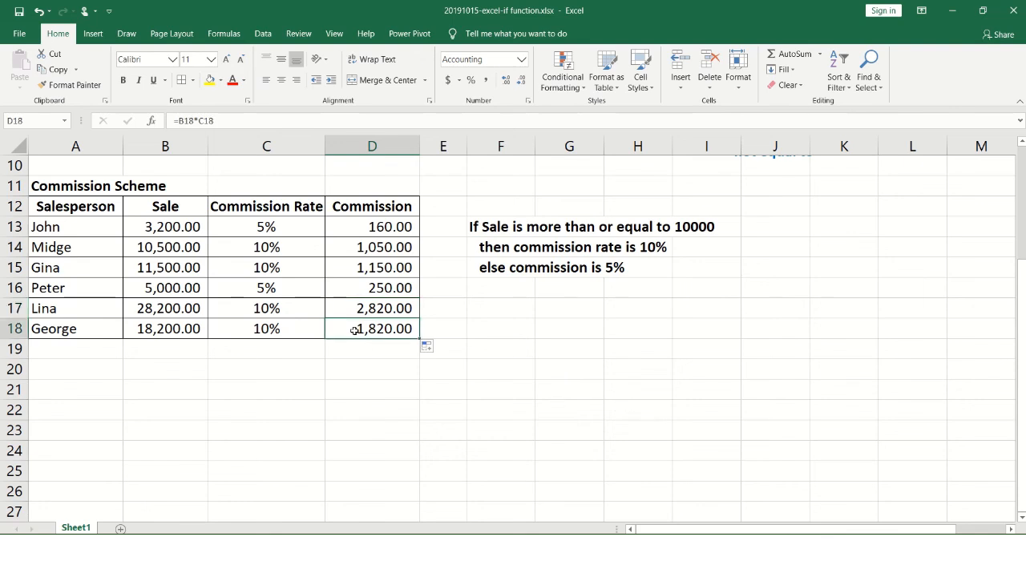
Review the logical test, value if true and value if false arguments of the IF function in C13, leaving them unedited
click(279, 228)
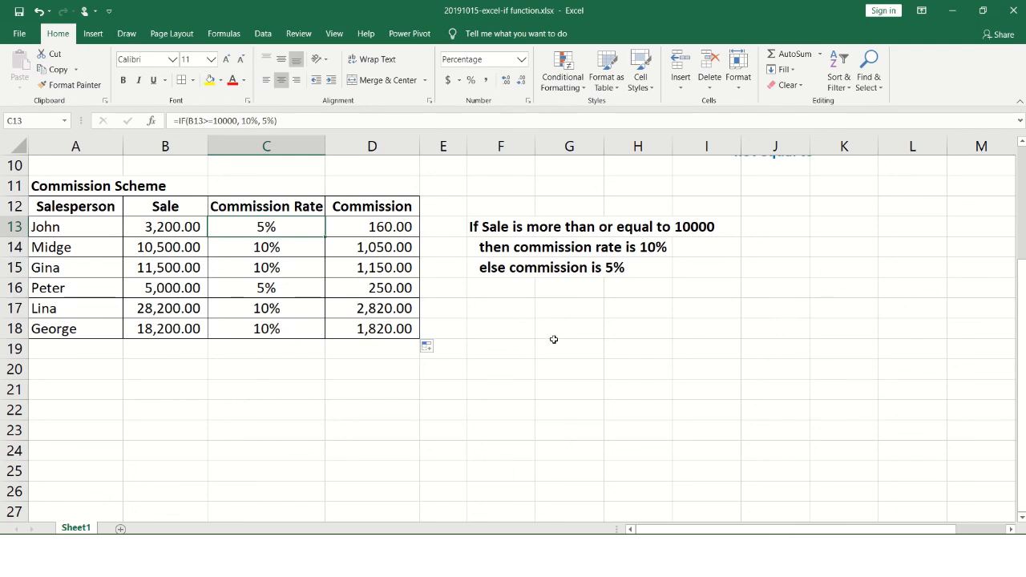
click(152, 122)
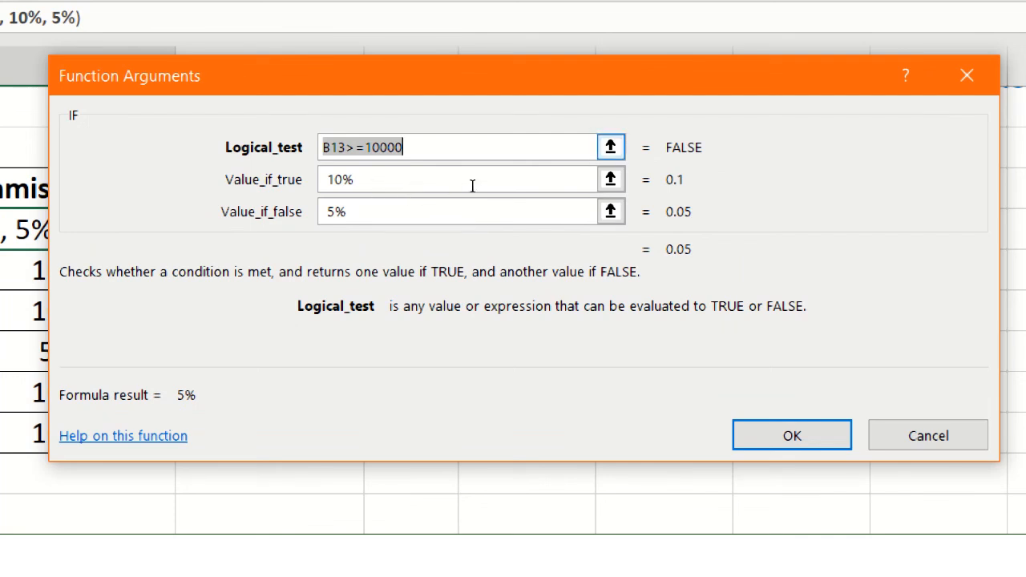
click(476, 186)
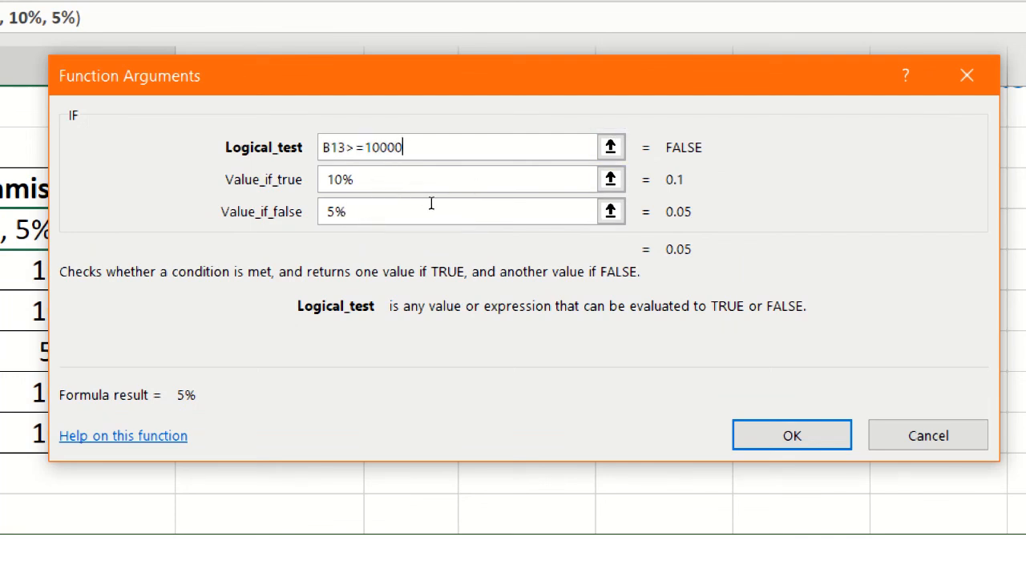
key(Tab)
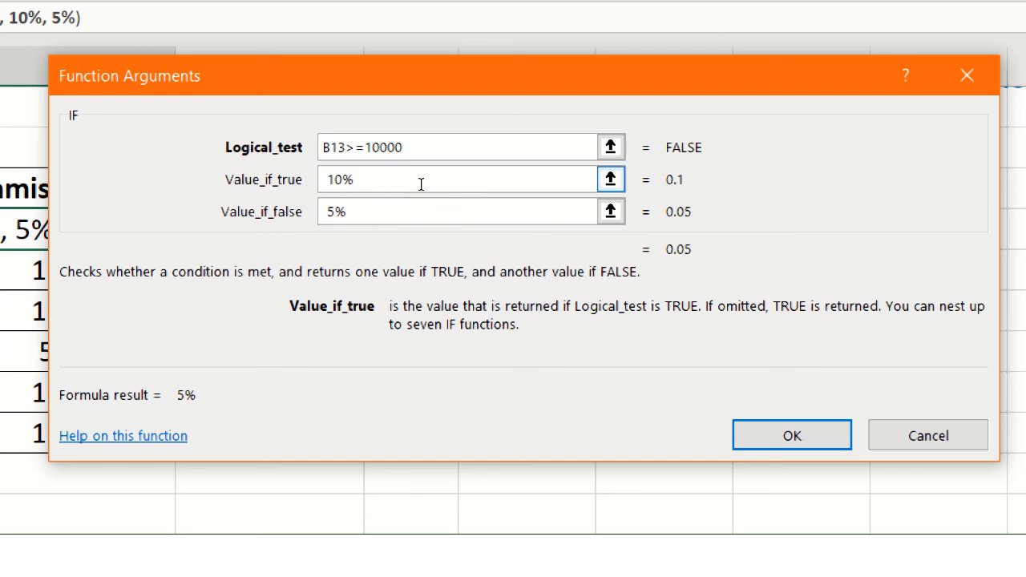
key(Tab)
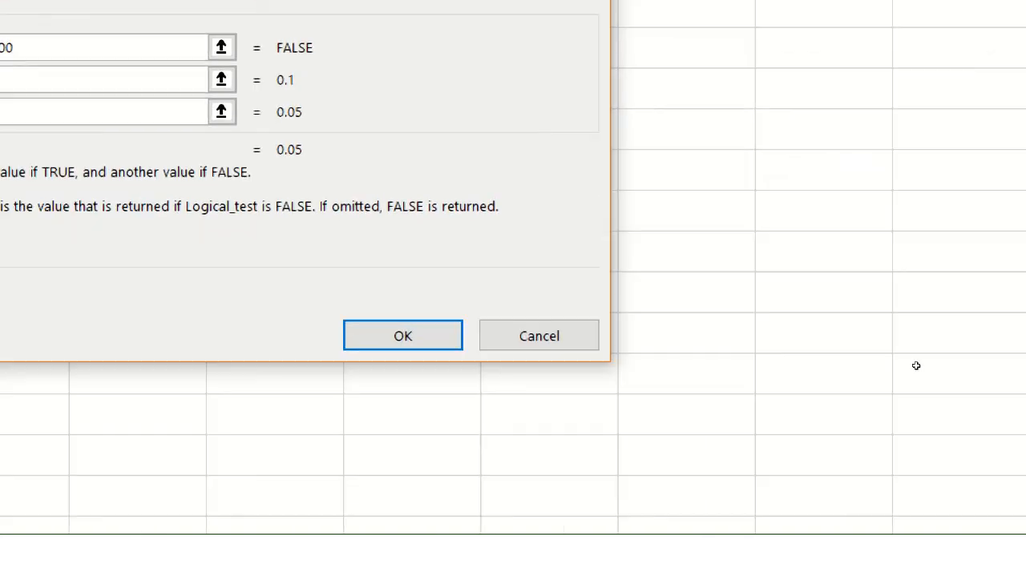
click(928, 435)
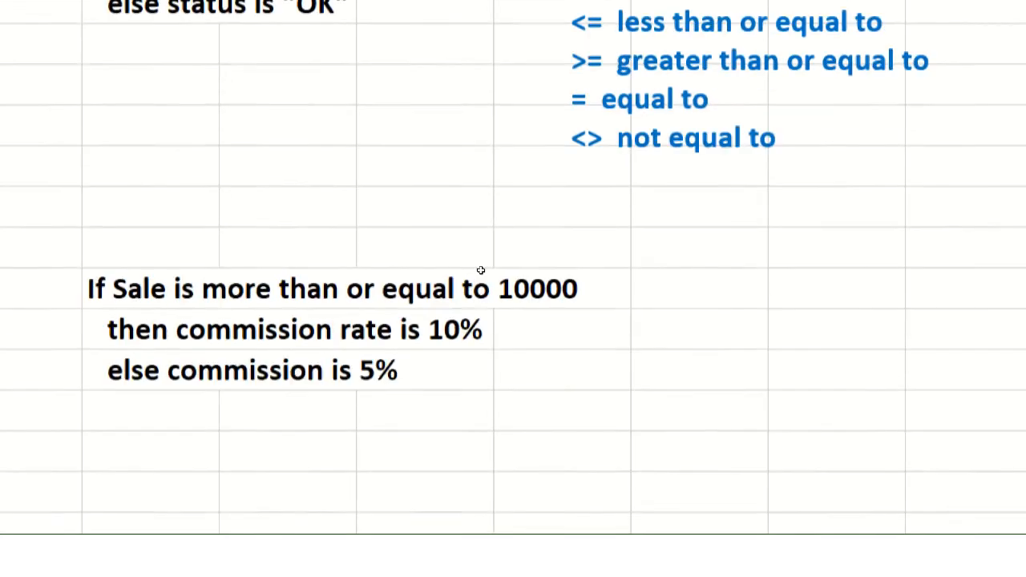